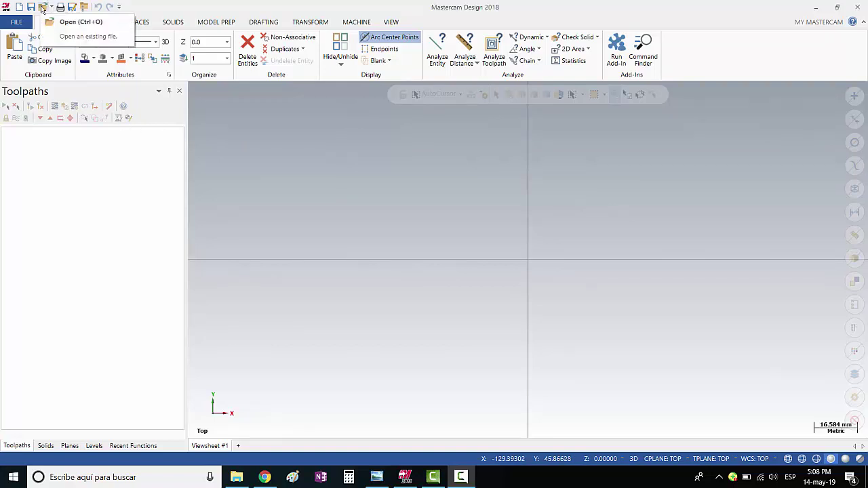
# - Browse to the UTS > INGENIERIA DE PROCESOS > UNIDAD 2 > Delcam folder for opening a file
pyautogui.click(41, 7)
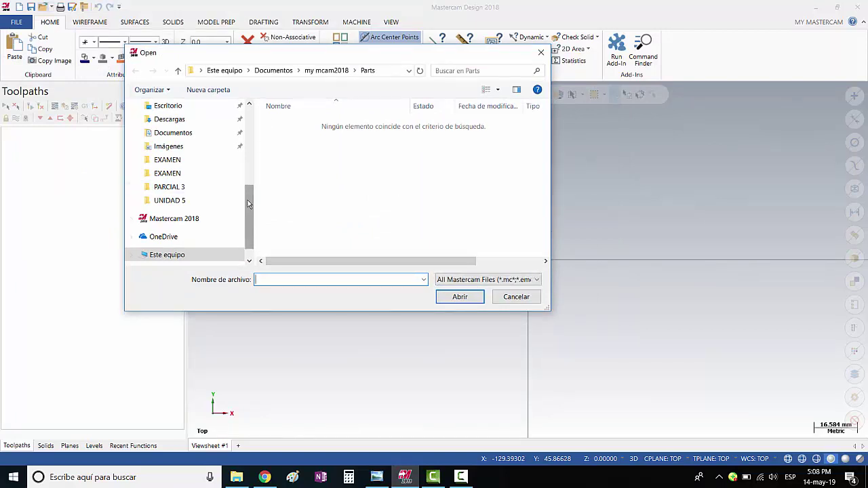
pyautogui.moveTo(249, 199); pyautogui.dragTo(249, 124)
pyautogui.click(166, 127)
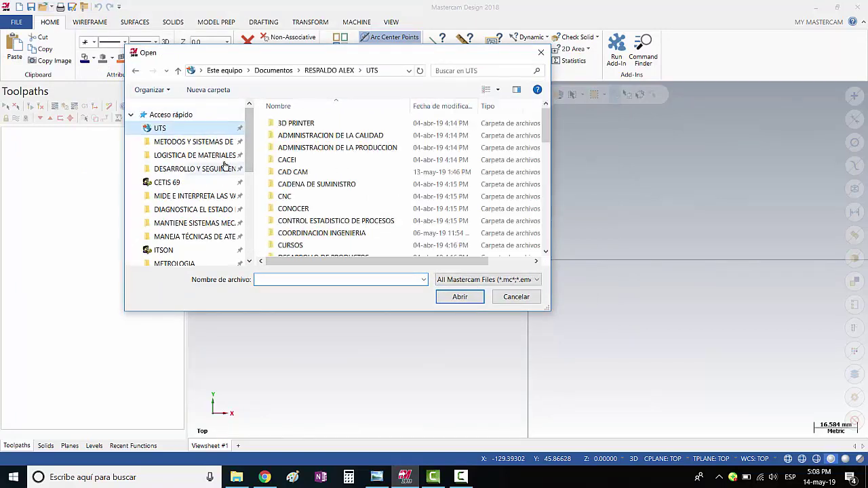
pyautogui.scroll(-1, 345, 168)
pyautogui.scroll(-2, 347, 183)
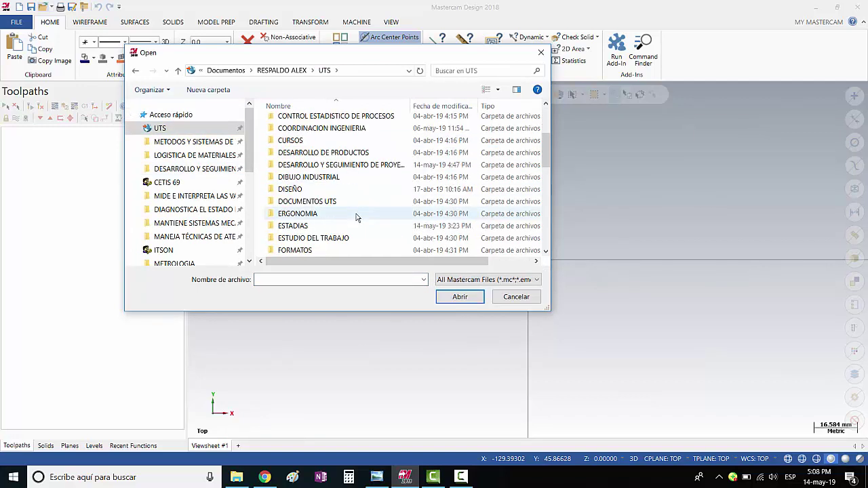
pyautogui.scroll(-2, 334, 235)
pyautogui.scroll(-1, 334, 235)
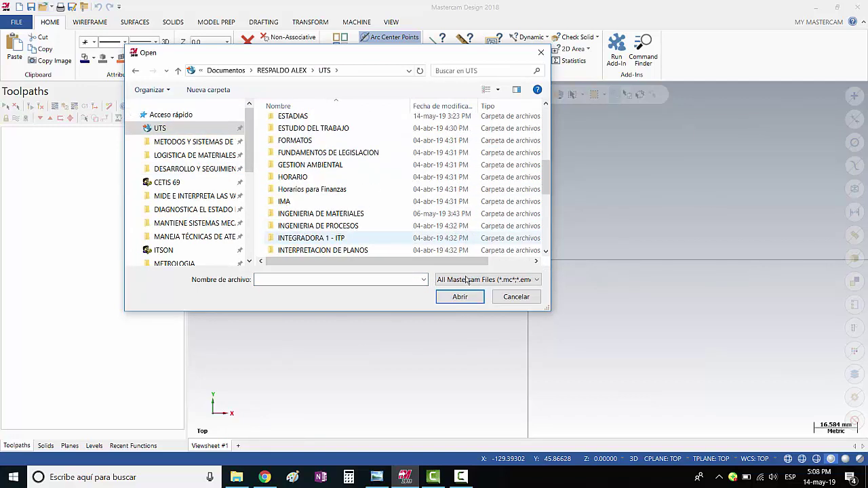
pyautogui.click(334, 191)
pyautogui.click(330, 228)
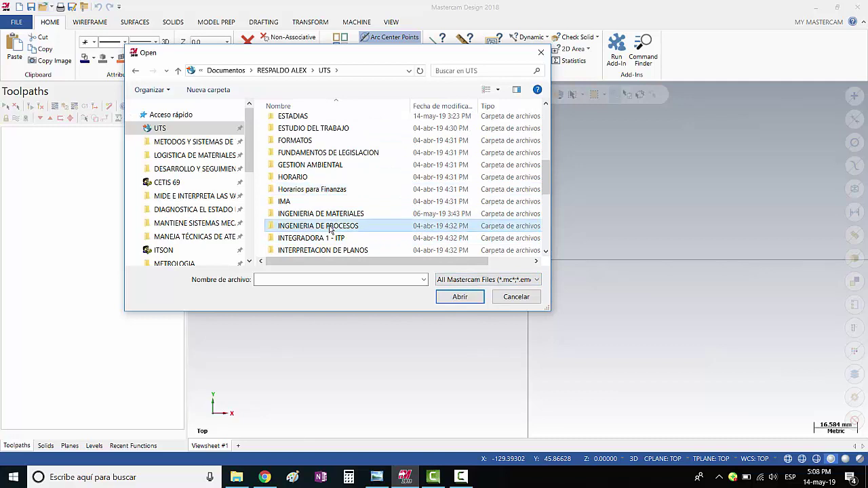
pyautogui.doubleClick(331, 229)
pyautogui.click(301, 161)
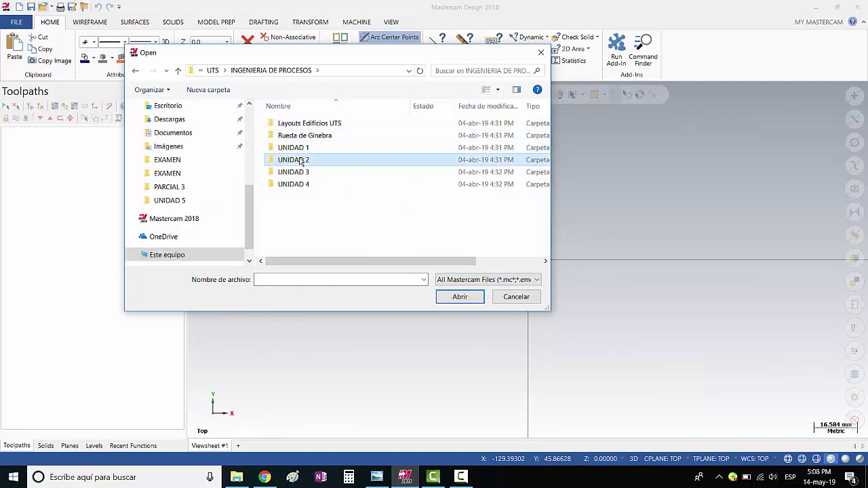
pyautogui.doubleClick(301, 160)
pyautogui.doubleClick(305, 125)
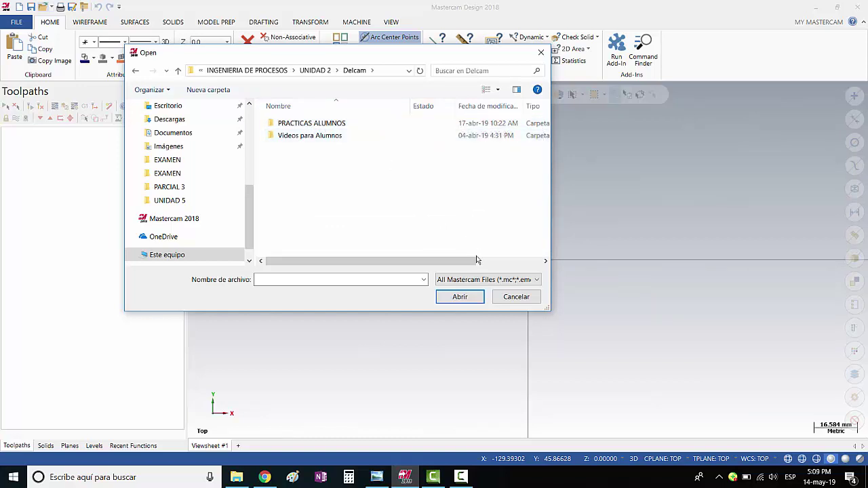
# - Show All Files (*.*) and open the part Ejercicio #1 - Feature
pyautogui.click(461, 281)
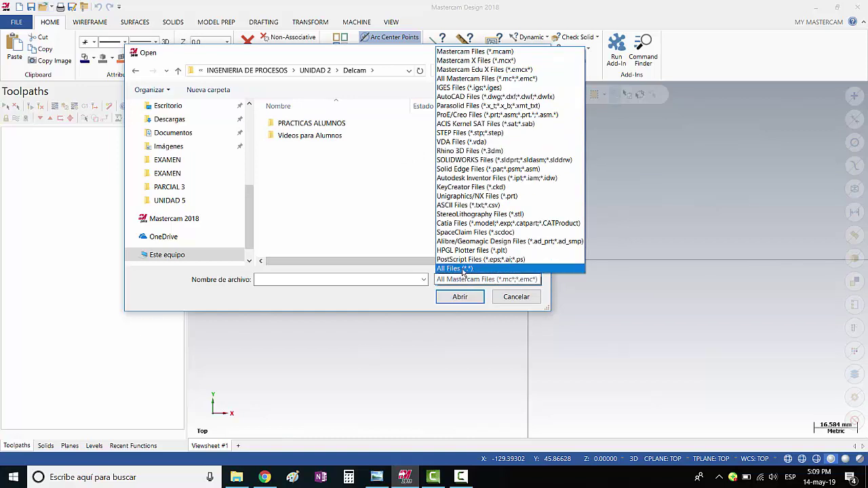
pyautogui.click(456, 268)
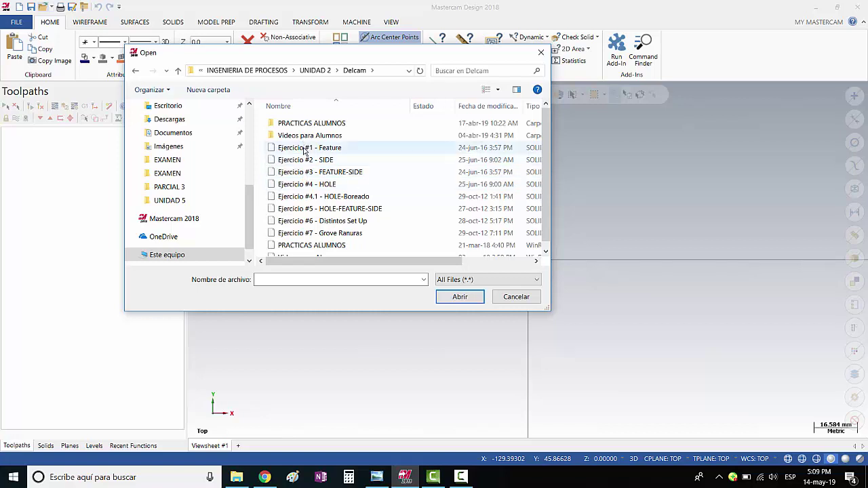
pyautogui.click(290, 152)
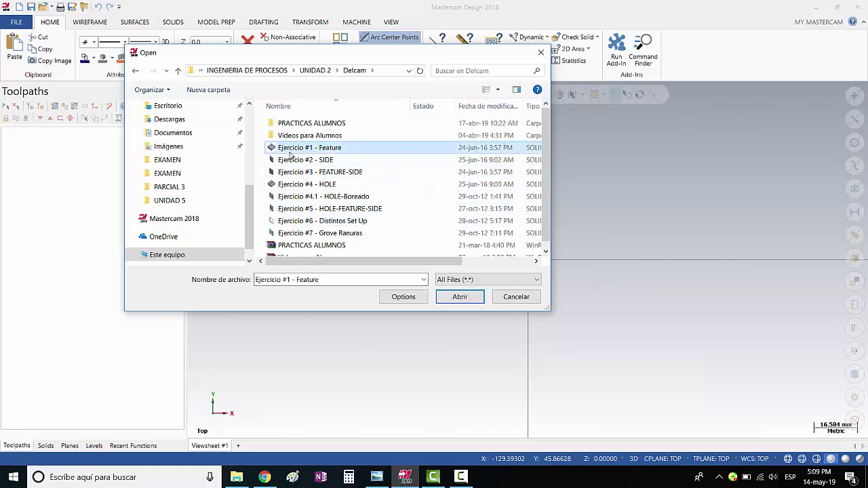
pyautogui.moveTo(309, 148)
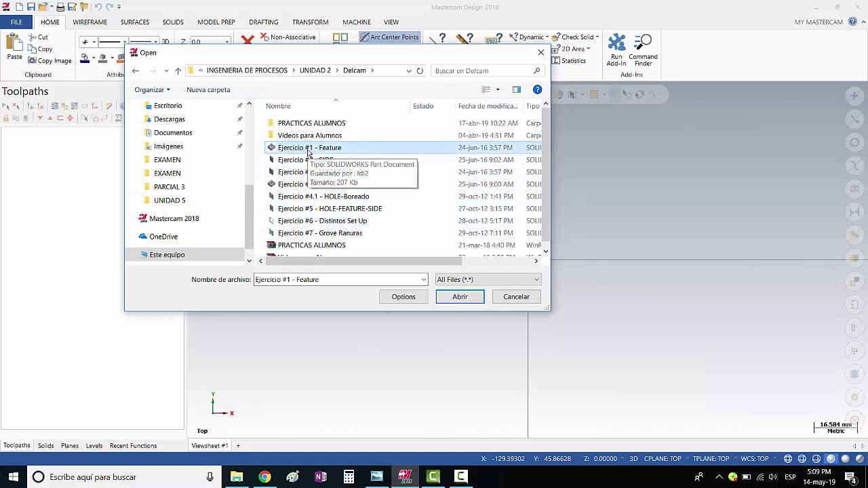
pyautogui.doubleClick(307, 148)
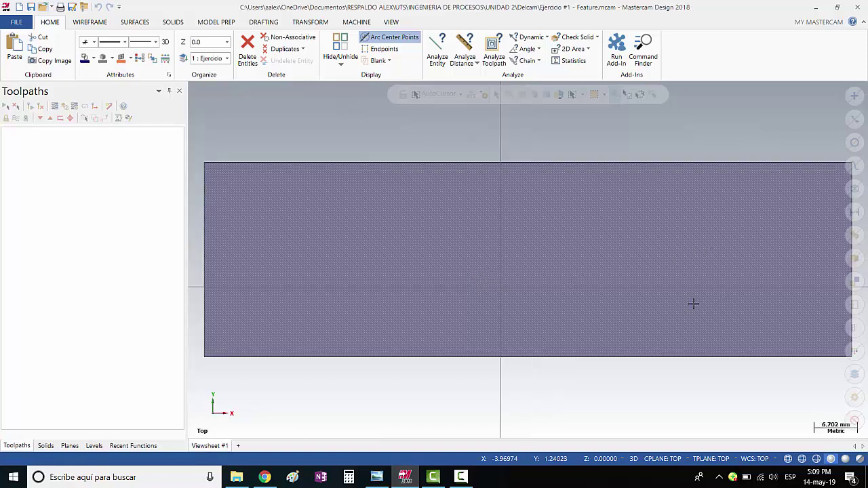
# - Orbit, zoom out and pan left to bring the pocketed block into view
pyautogui.scroll(-1, 520, 254)
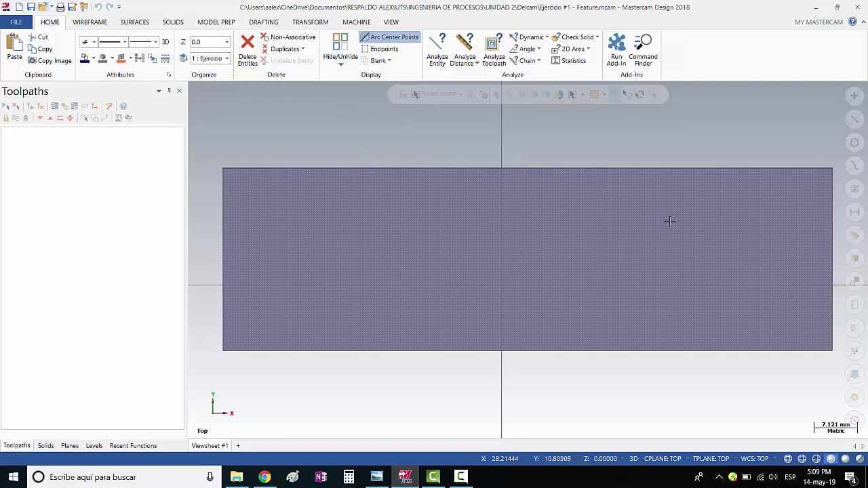
pyautogui.moveTo(648, 230); pyautogui.dragTo(642, 238, button='middle')
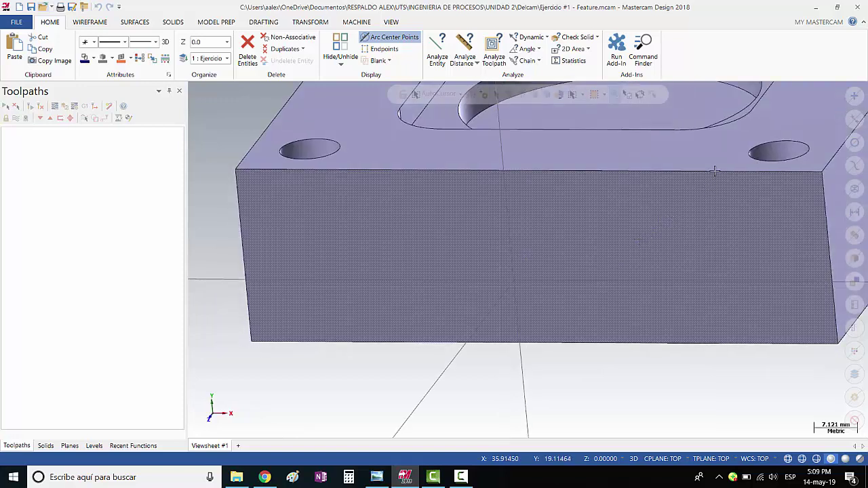
pyautogui.scroll(3, 714, 176)
pyautogui.scroll(-3, 714, 176)
pyautogui.scroll(-2, 714, 176)
pyautogui.scroll(-2, 714, 175)
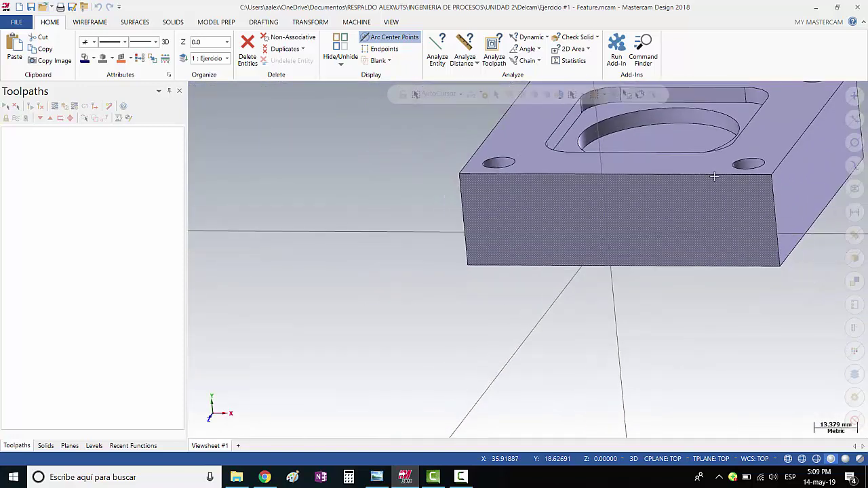
pyautogui.scroll(-1, 714, 176)
pyautogui.scroll(-2, 714, 175)
pyautogui.scroll(-1, 714, 176)
pyautogui.press('Left')
pyautogui.press('Left')
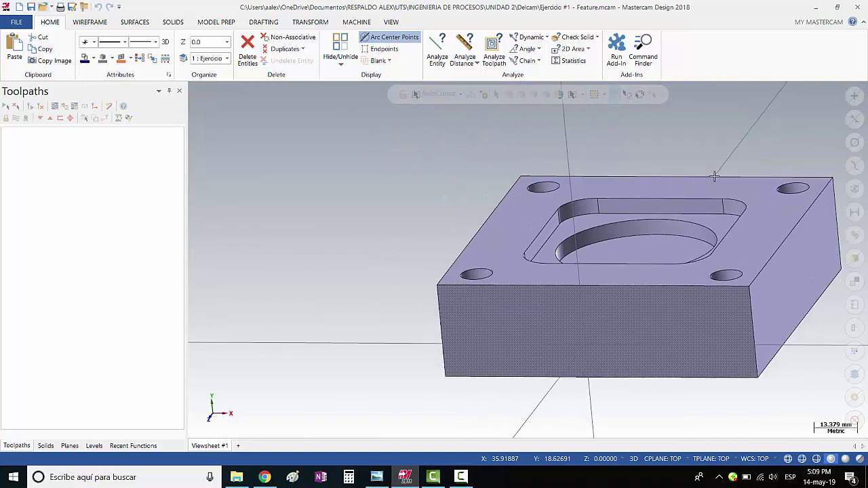
pyautogui.press('Left')
pyautogui.press('Left')
pyautogui.press('Left')
pyautogui.press('Left')
pyautogui.press('Left')
pyautogui.press('Left')
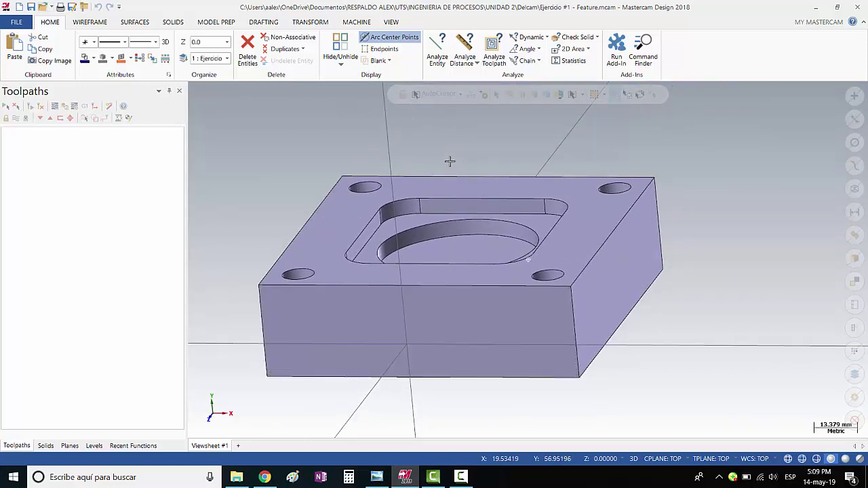
# - Orbit the block to show more of its top face and fine-tune the framing
pyautogui.moveTo(450, 161)
pyautogui.mouseDown(button='middle')
pyautogui.moveTo(424, 150)
pyautogui.moveTo(418, 166)
pyautogui.moveTo(426, 180)
pyautogui.mouseUp(button='middle')
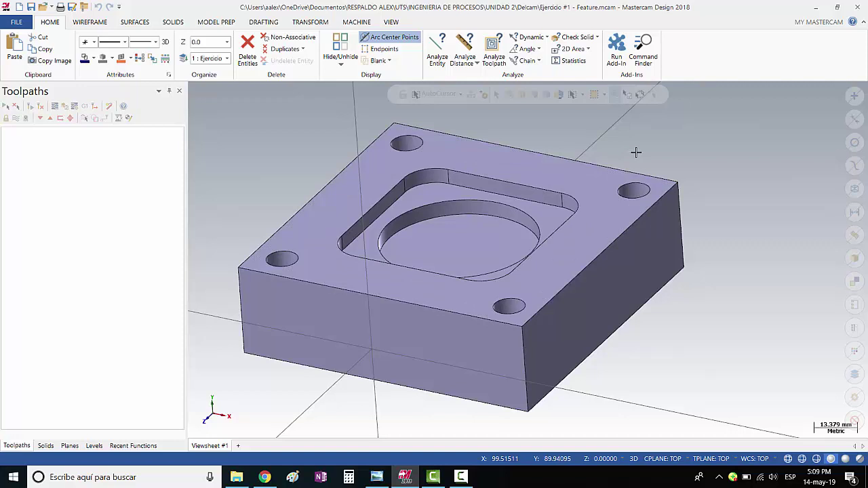
pyautogui.press('Left')
pyautogui.press('Right')
pyautogui.press('Up')
pyautogui.press('Up')
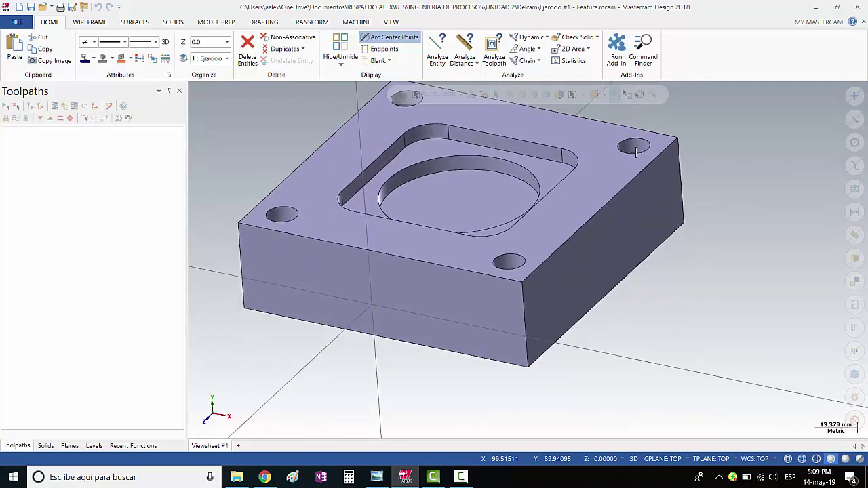
pyautogui.press('Down')
pyautogui.press('Down')
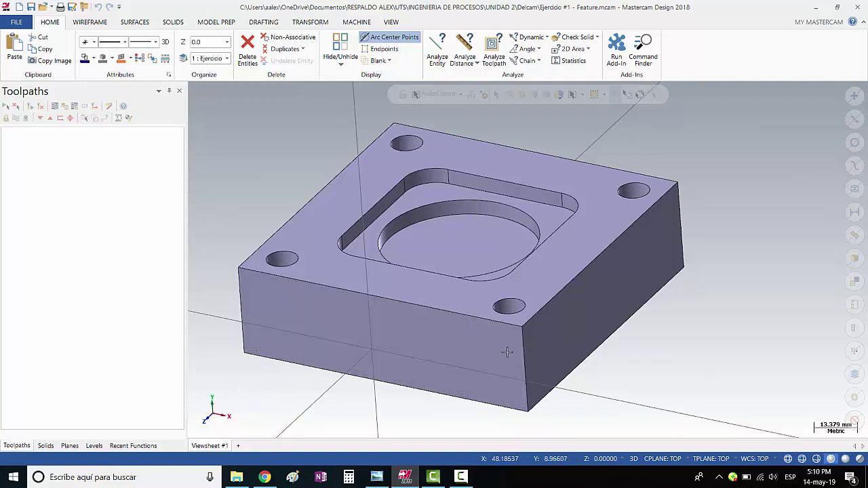
pyautogui.scroll(1, 493, 319)
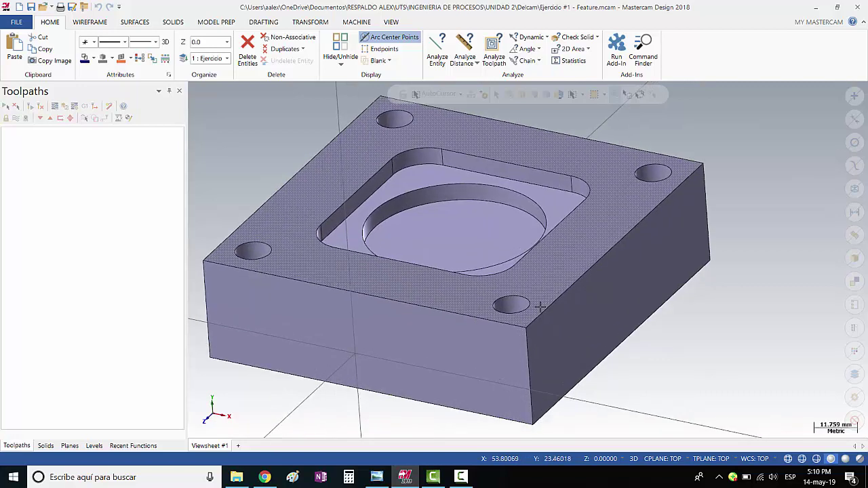
pyautogui.scroll(-3, 542, 292)
pyautogui.scroll(-2, 592, 271)
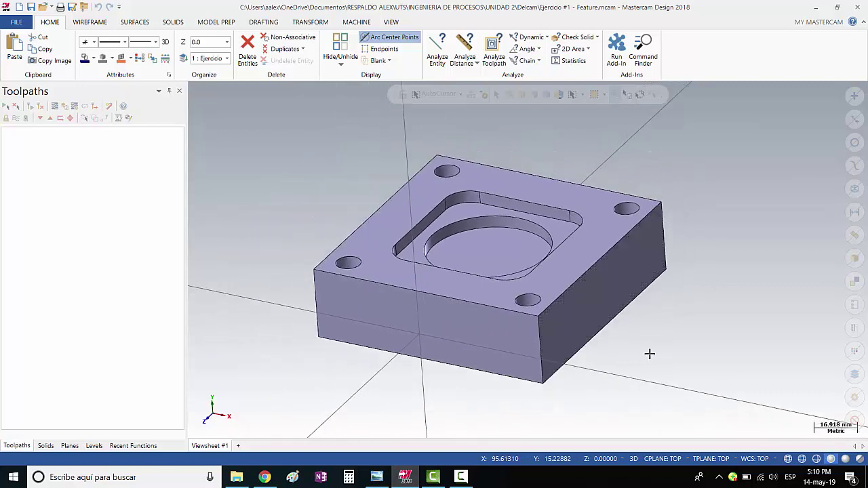
pyautogui.moveTo(649, 316); pyautogui.dragTo(508, 322, button='middle')
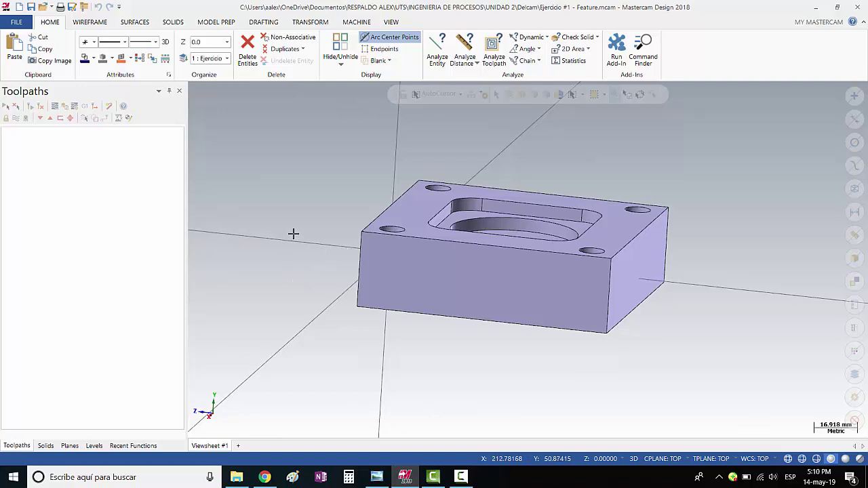
pyautogui.click(495, 217)
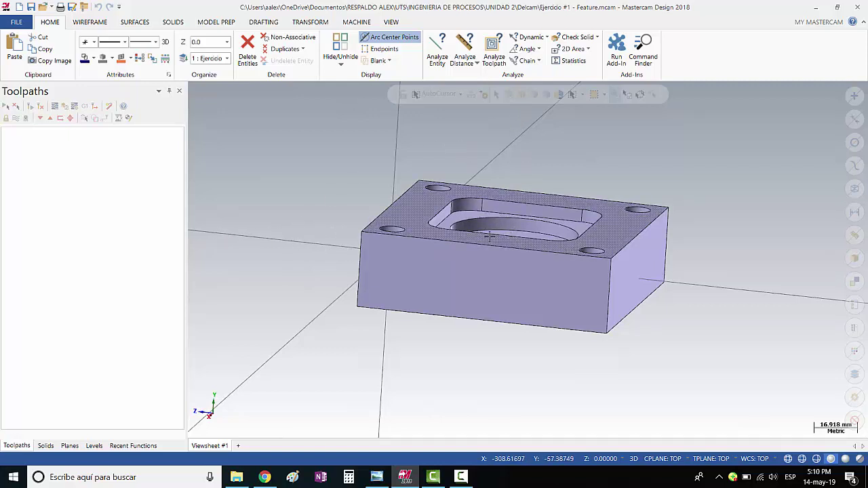
pyautogui.click(469, 269)
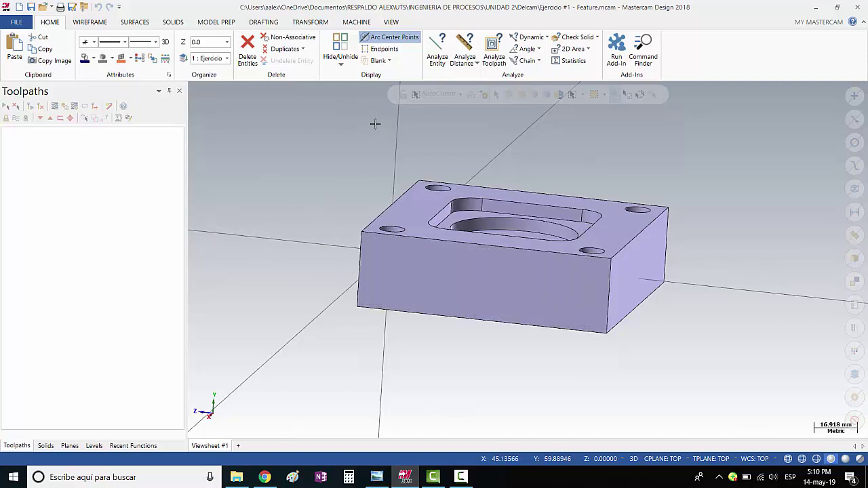
# - Turn off the world axes display, then return to the Transform functions
pyautogui.click(391, 23)
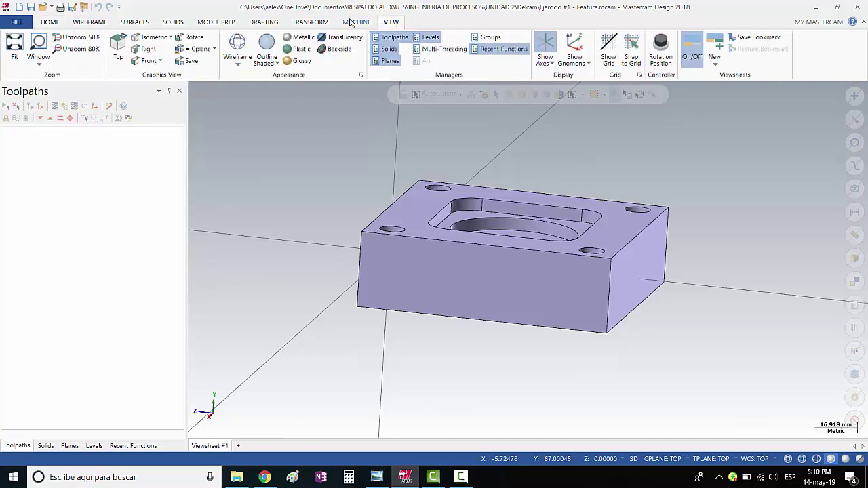
pyautogui.click(316, 23)
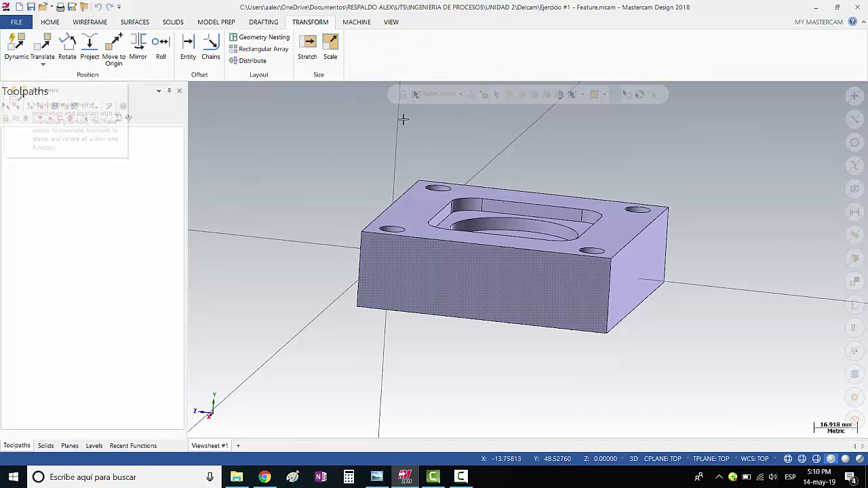
pyautogui.click(396, 23)
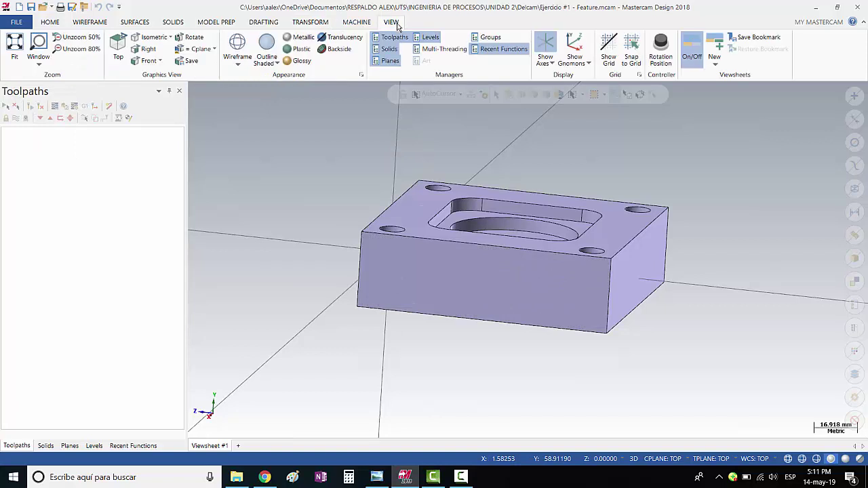
pyautogui.click(552, 51)
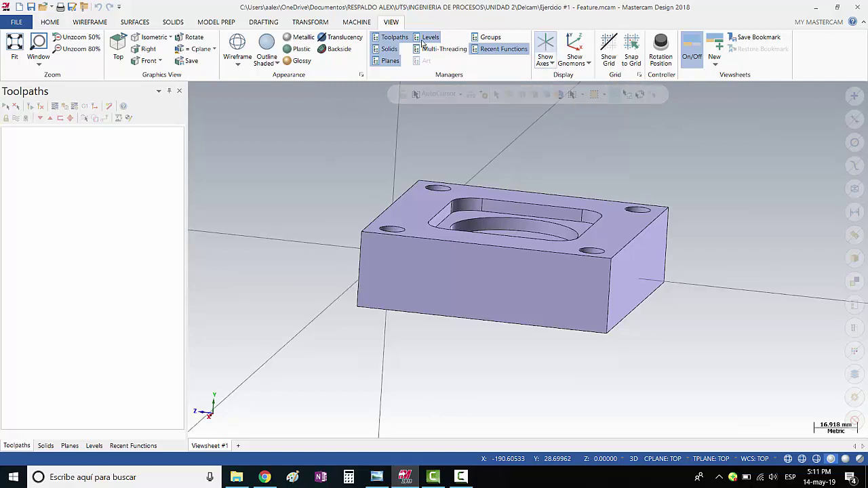
pyautogui.click(317, 25)
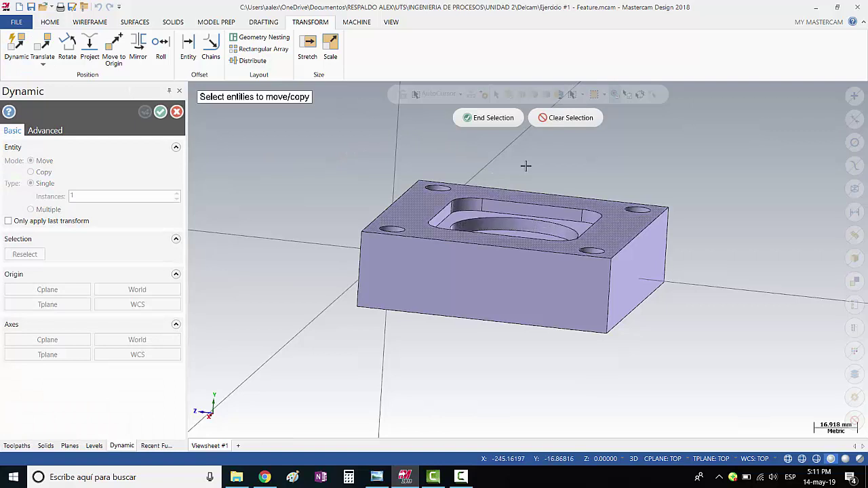
# - Window-select the pocketed solid and place the transform gnomon at the block's corner
pyautogui.click(514, 278)
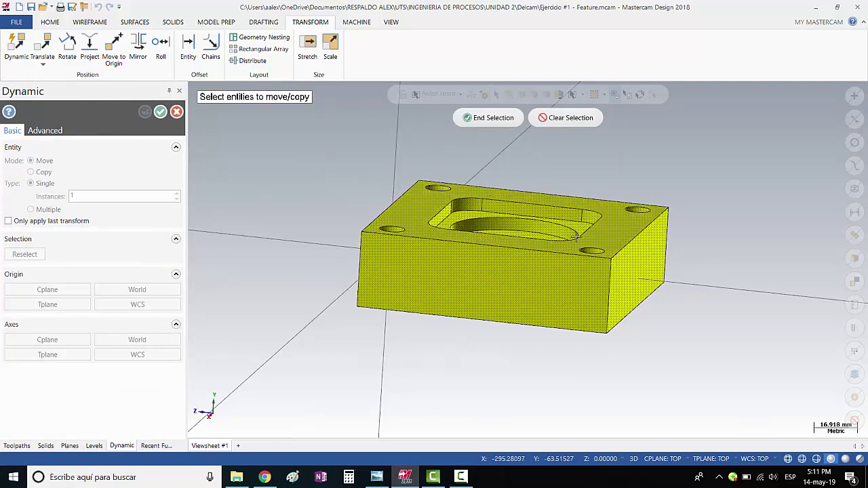
pyautogui.moveTo(701, 375); pyautogui.dragTo(275, 143)
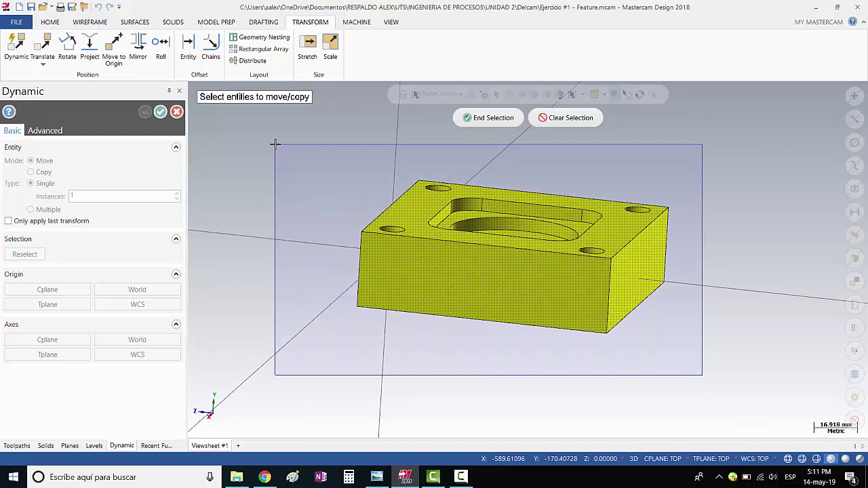
pyautogui.moveTo(687, 375); pyautogui.dragTo(309, 150)
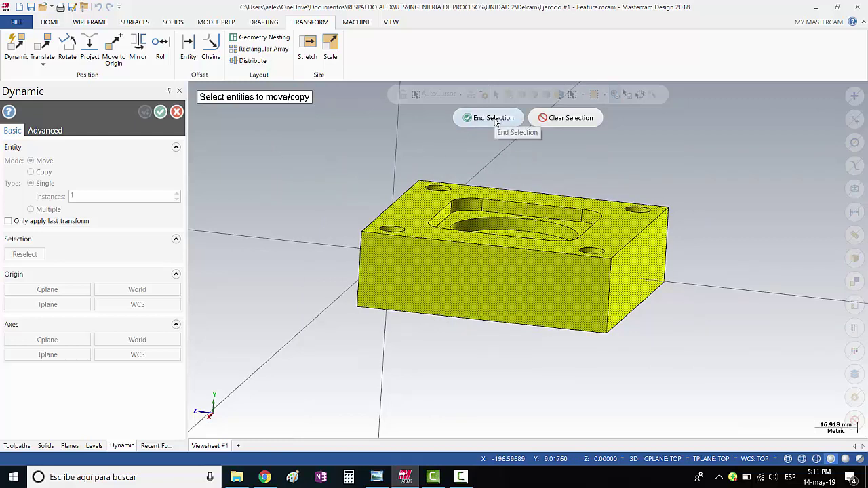
pyautogui.click(494, 120)
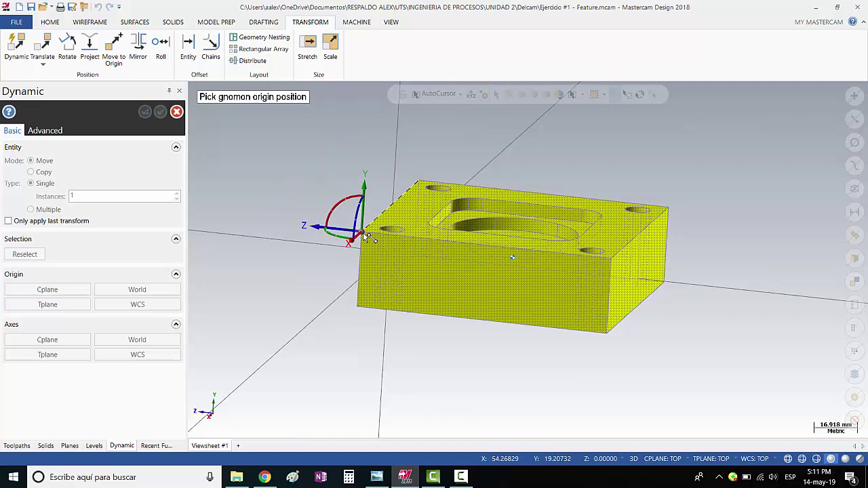
pyautogui.click(365, 235)
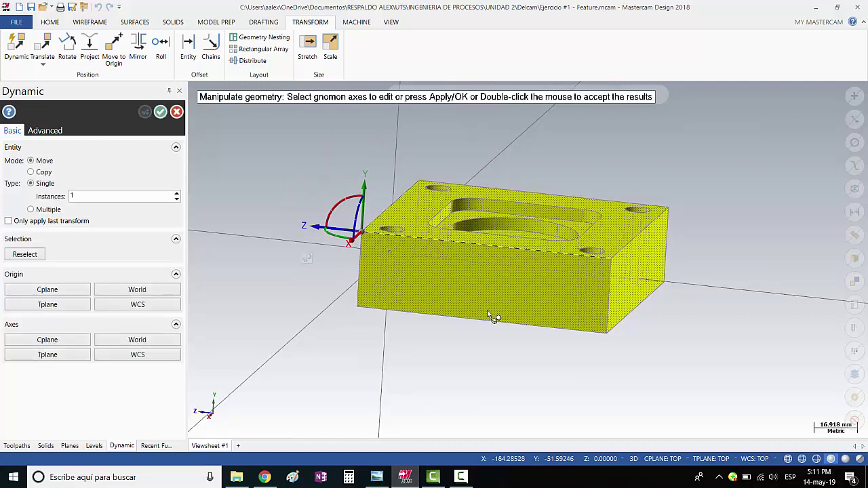
pyautogui.moveTo(481, 330)
pyautogui.mouseDown(button='middle')
pyautogui.moveTo(474, 340)
pyautogui.moveTo(477, 325)
pyautogui.moveTo(481, 335)
pyautogui.moveTo(488, 324)
pyautogui.moveTo(483, 330)
pyautogui.mouseUp(button='middle')
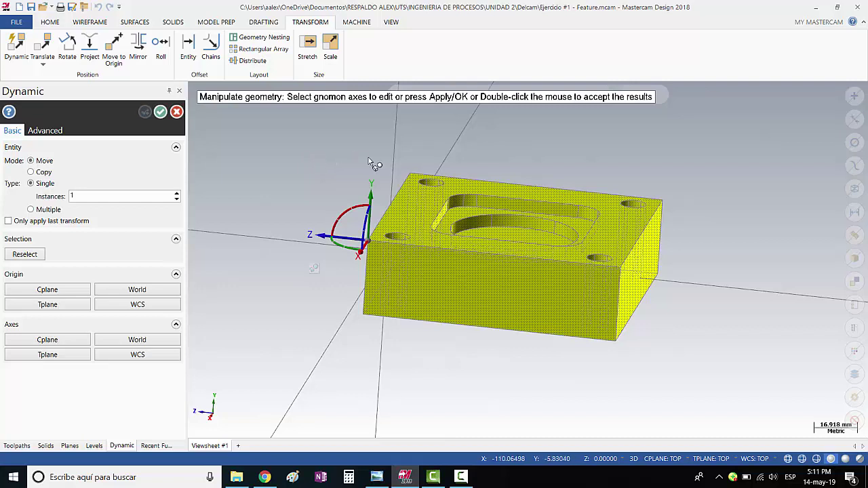
pyautogui.click(314, 242)
pyautogui.click(475, 234)
# - Rotate the block 90° about the gnomon axis and accept the move
pyautogui.click(365, 209)
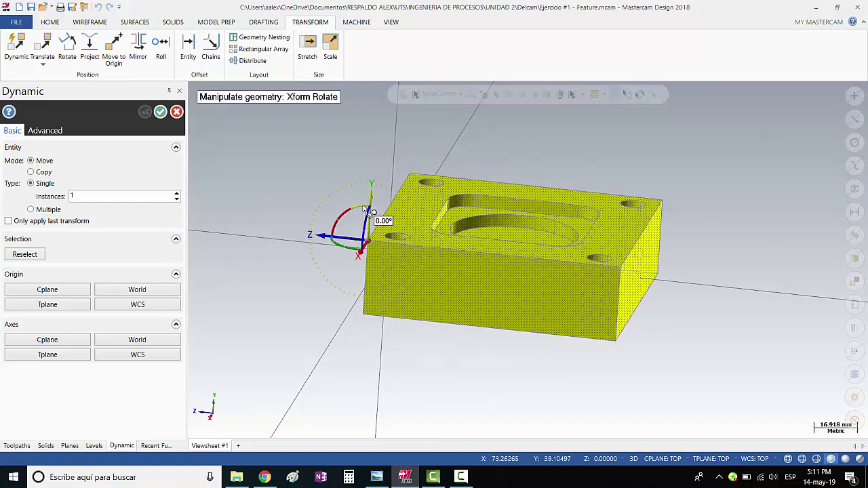
pyautogui.click(365, 208)
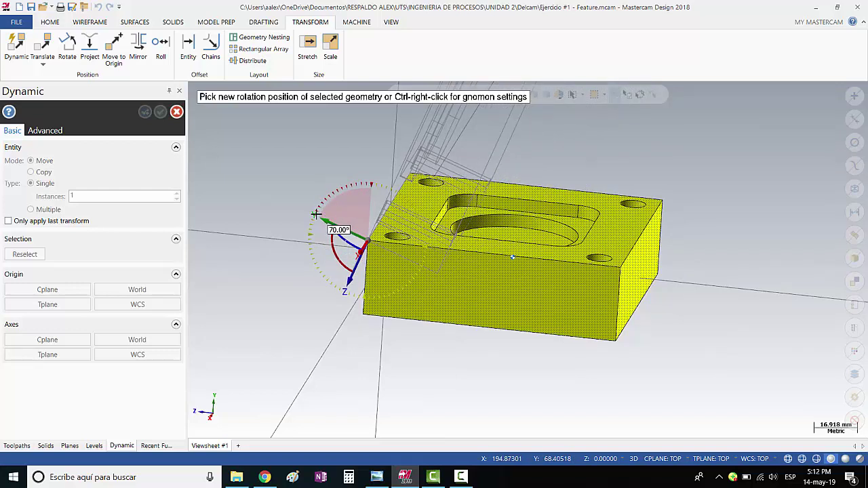
pyautogui.write('90')
pyautogui.press('Return')
pyautogui.press('Return')
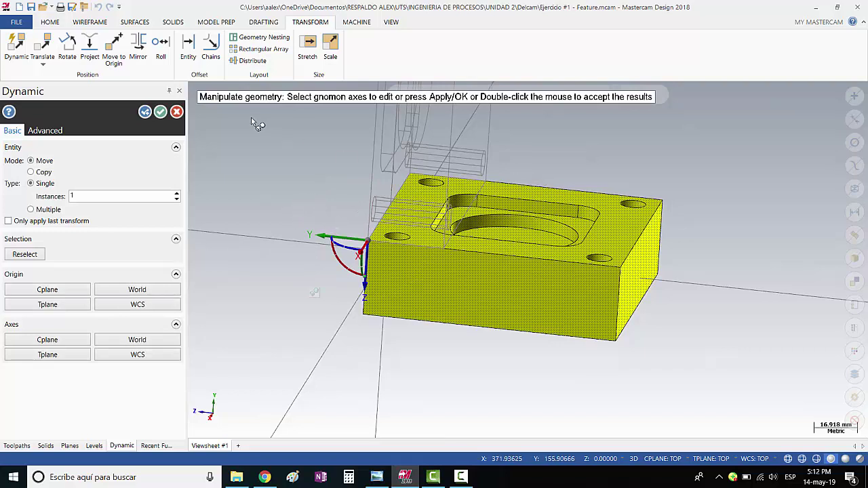
pyautogui.click(161, 113)
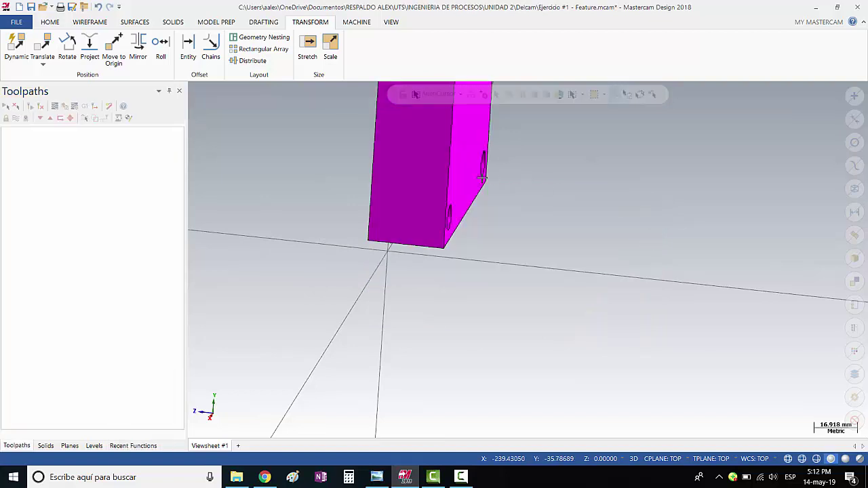
# - Zoom out and orbit to view the rotated block's pocket and holes, then pick its front face
pyautogui.scroll(-2, 502, 170)
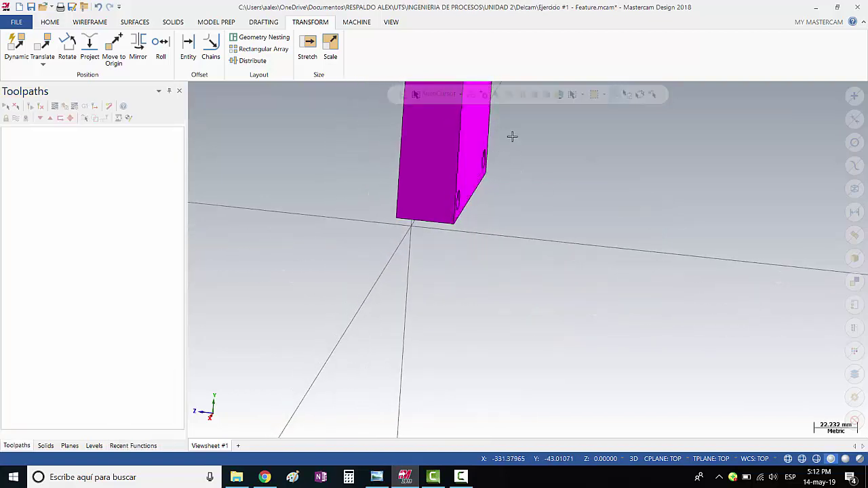
pyautogui.moveTo(512, 137)
pyautogui.mouseDown(button='middle')
pyautogui.moveTo(540, 191)
pyautogui.moveTo(588, 171)
pyautogui.moveTo(624, 215)
pyautogui.moveTo(585, 264)
pyautogui.moveTo(661, 196)
pyautogui.moveTo(571, 212)
pyautogui.moveTo(631, 252)
pyautogui.moveTo(619, 209)
pyautogui.moveTo(645, 232)
pyautogui.moveTo(616, 251)
pyautogui.mouseUp(button='middle')
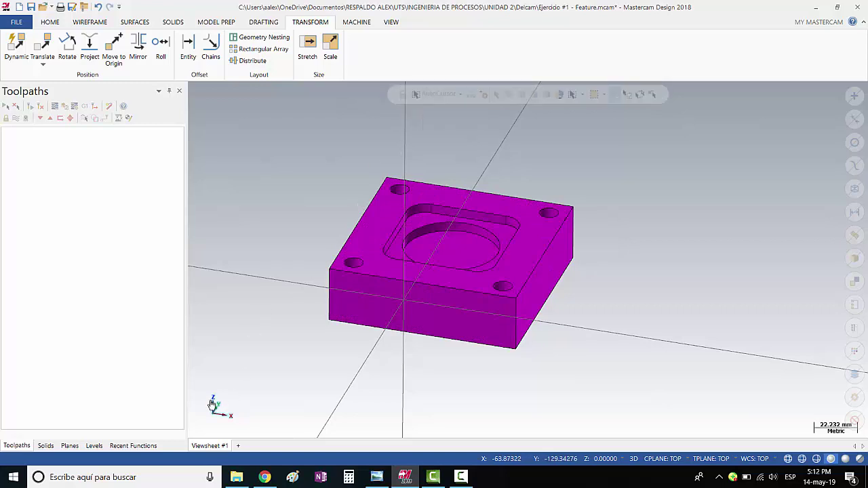
pyautogui.moveTo(213, 410)
pyautogui.mouseDown(button='middle')
pyautogui.moveTo(639, 296)
pyautogui.moveTo(637, 278)
pyautogui.moveTo(614, 294)
pyautogui.moveTo(614, 317)
pyautogui.mouseUp(button='middle')
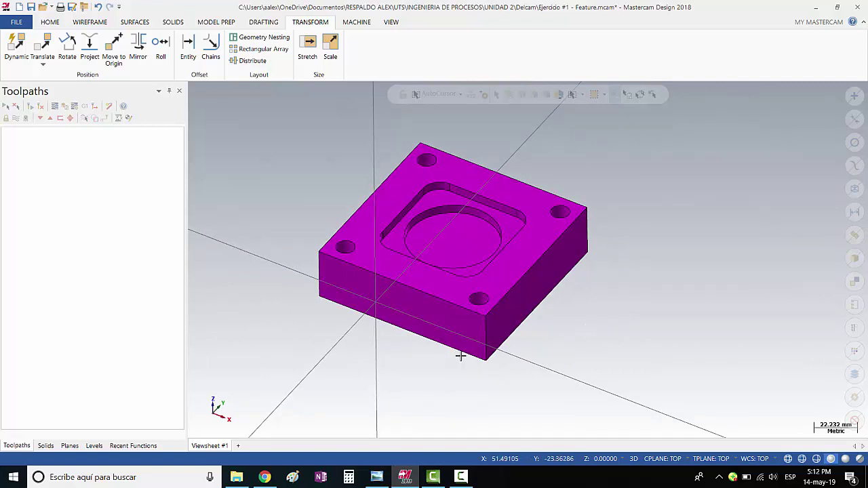
pyautogui.moveTo(565, 360)
pyautogui.mouseDown(button='middle')
pyautogui.moveTo(579, 335)
pyautogui.moveTo(584, 359)
pyautogui.mouseUp(button='middle')
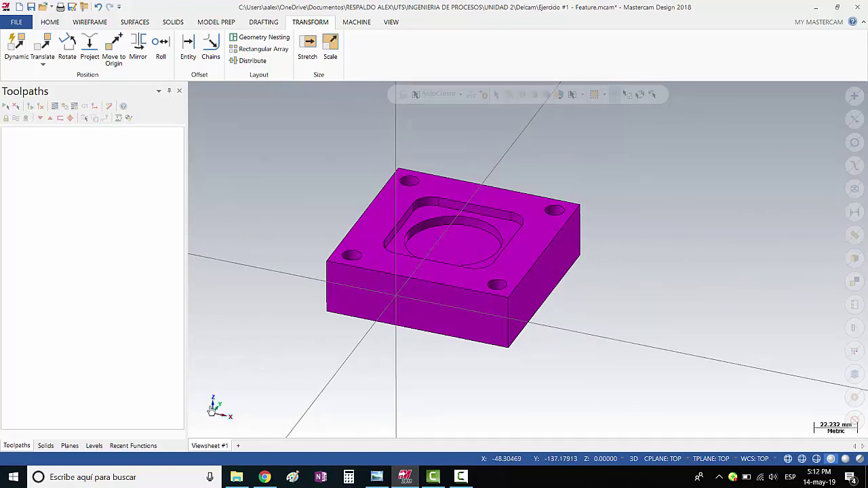
pyautogui.click(330, 306)
# - Switch to the MACHINE ribbon to show the machine type options
pyautogui.click(355, 23)
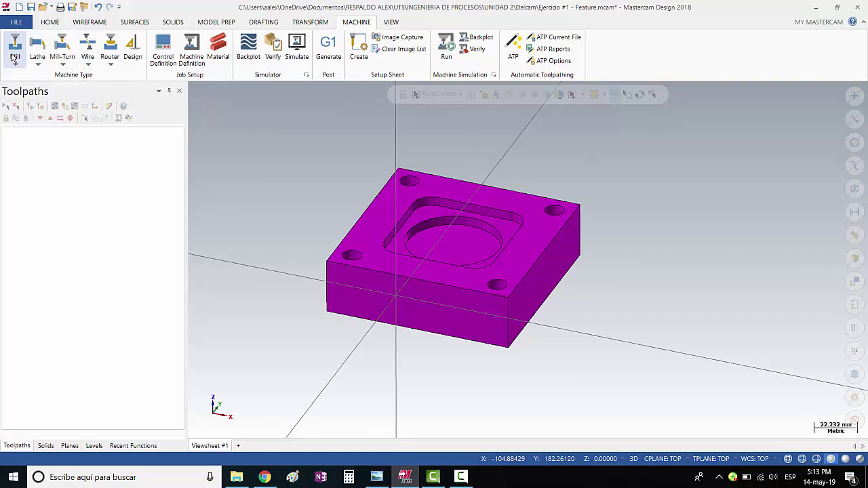
# - Assign the Mill Default machine and open Stock setup under the machine group's Properties
pyautogui.click(15, 59)
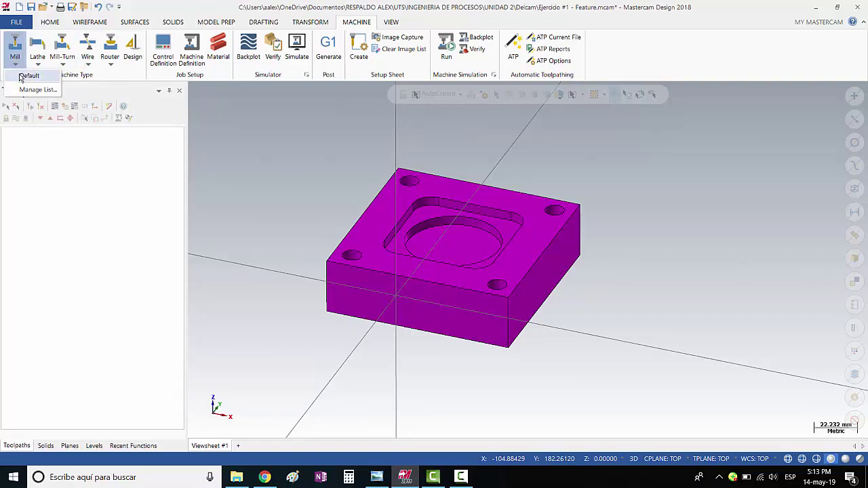
pyautogui.click(21, 76)
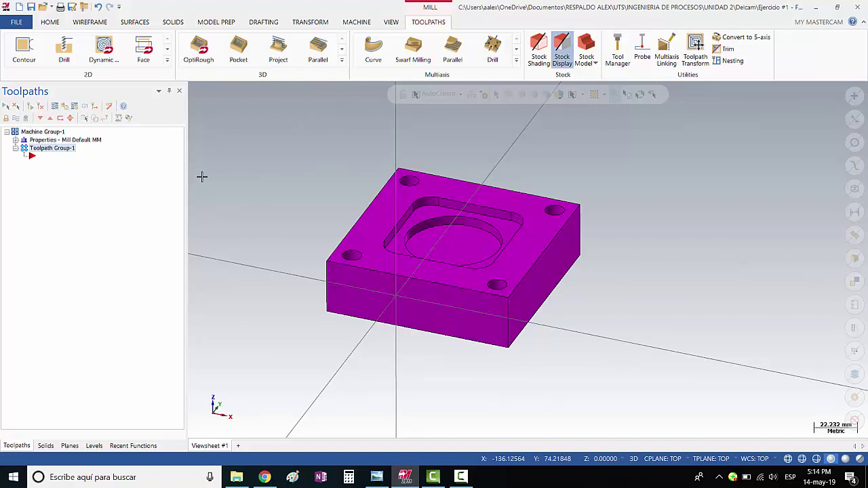
pyautogui.moveTo(557, 351); pyautogui.dragTo(548, 360, button='middle')
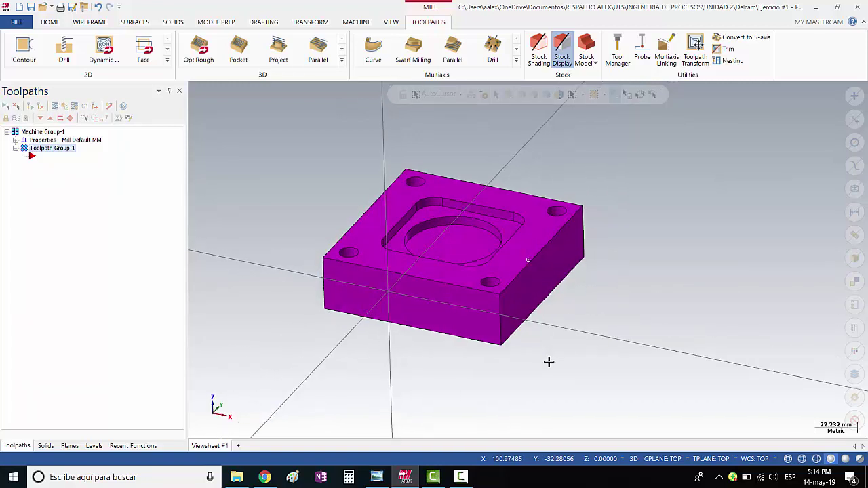
pyautogui.click(15, 140)
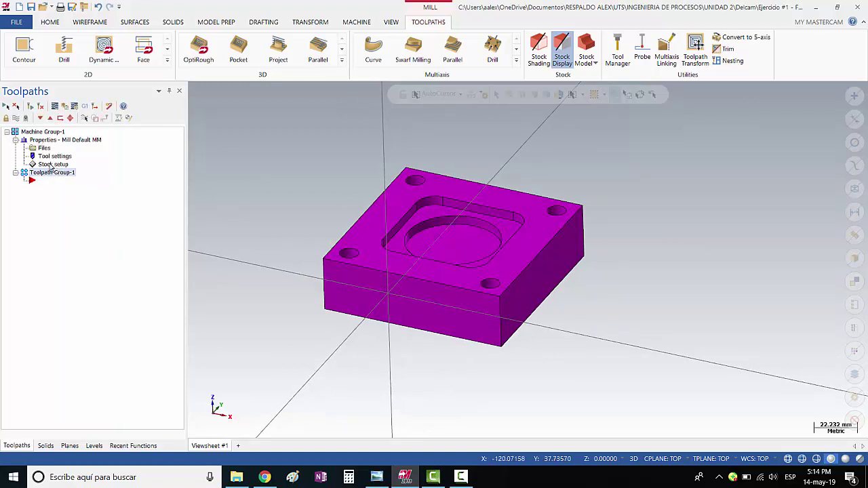
pyautogui.click(50, 167)
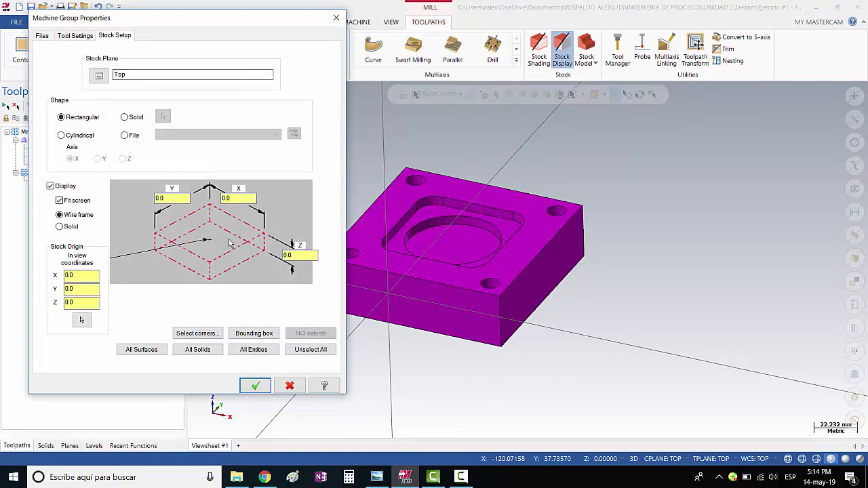
# - Enable Warn of duplicate tool numbers in Tool Settings, then go to the Stock Setup page
pyautogui.click(81, 37)
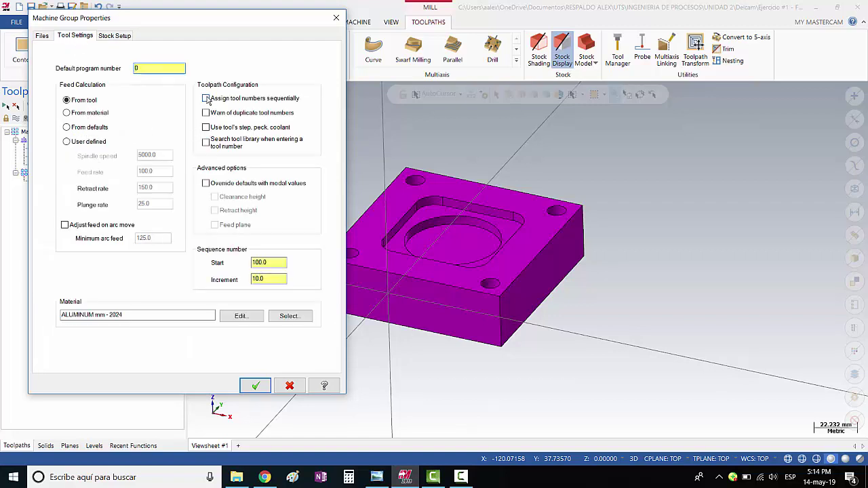
pyautogui.click(205, 113)
pyautogui.click(113, 38)
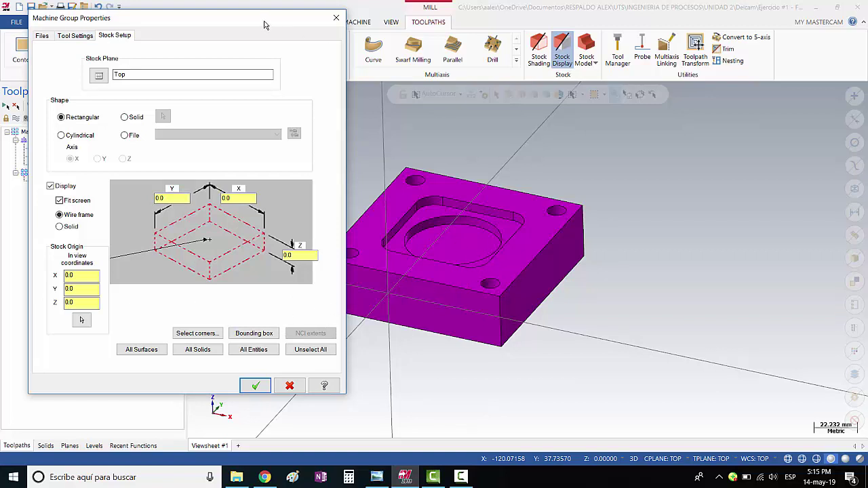
pyautogui.moveTo(266, 21); pyautogui.dragTo(220, 22)
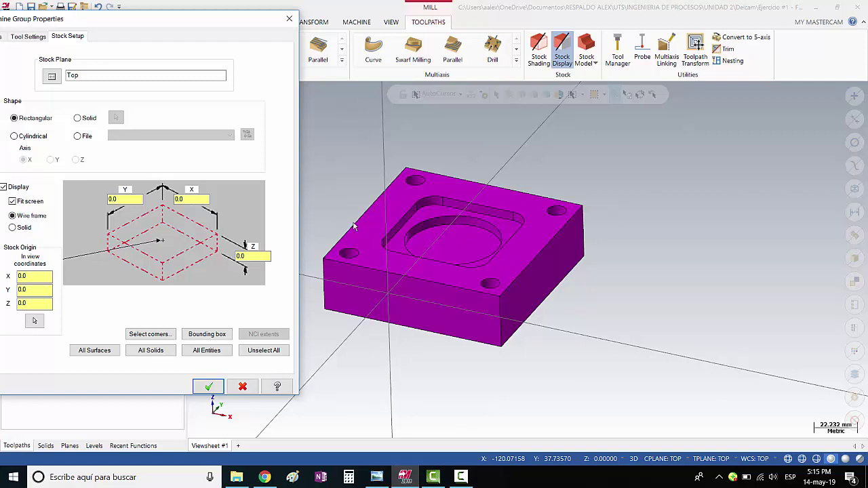
# - Generate a 100×100×30 bounding-box stock by selecting the whole pocketed solid
pyautogui.click(213, 341)
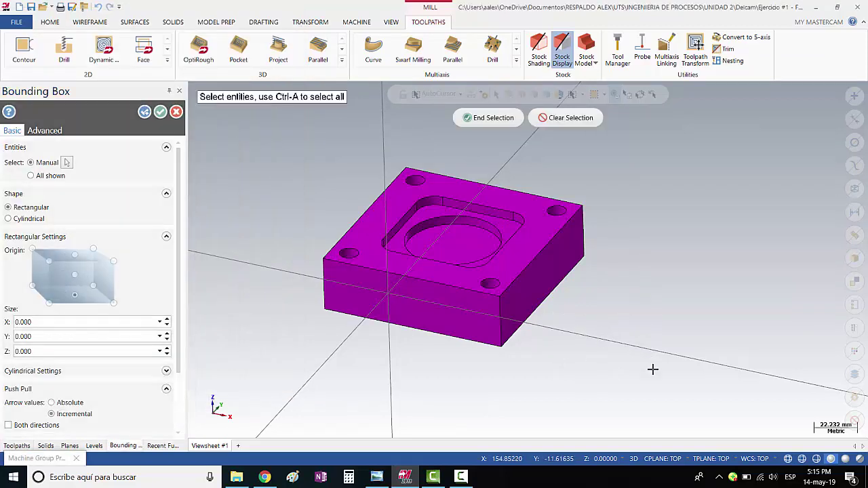
pyautogui.moveTo(635, 365)
pyautogui.mouseDown()
pyautogui.moveTo(289, 149)
pyautogui.moveTo(649, 201)
pyautogui.mouseUp()
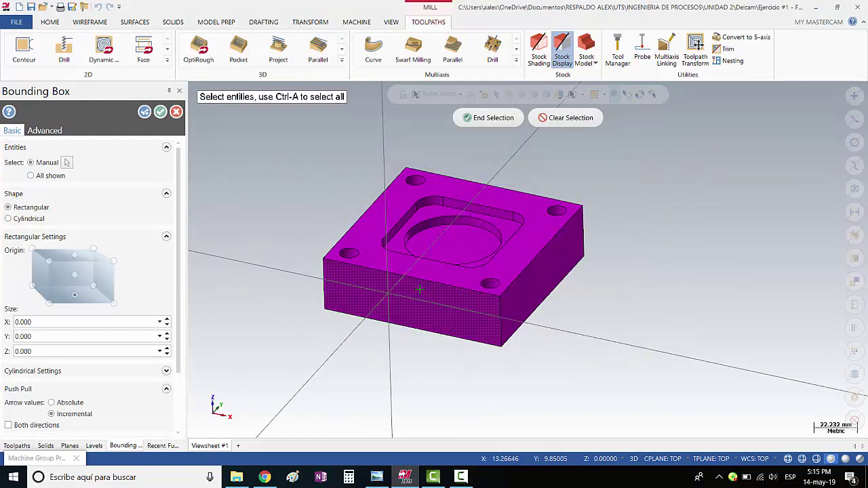
pyautogui.click(533, 249)
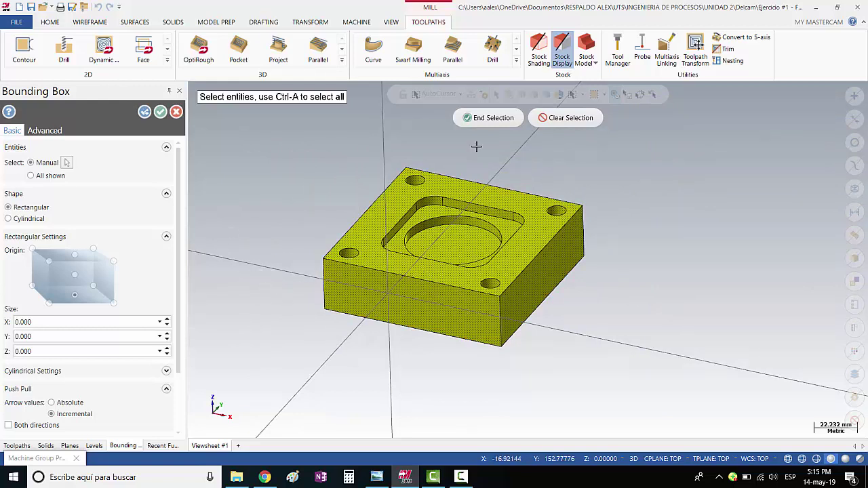
pyautogui.click(487, 120)
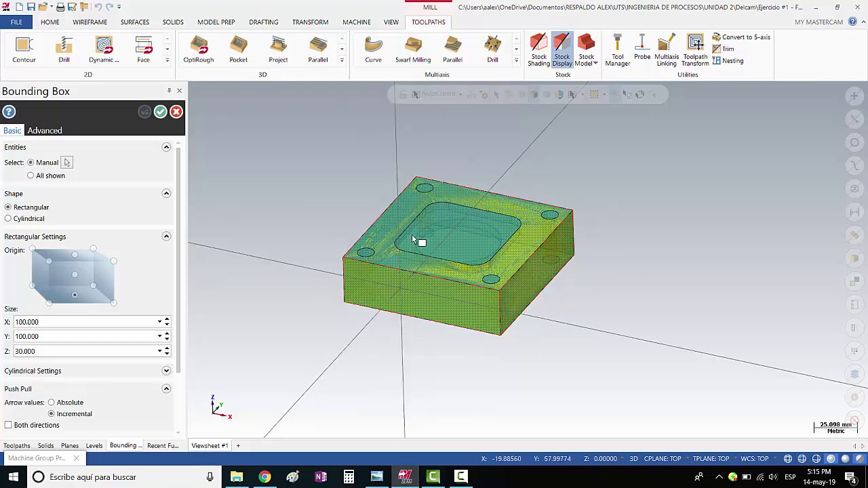
pyautogui.scroll(3, 434, 231)
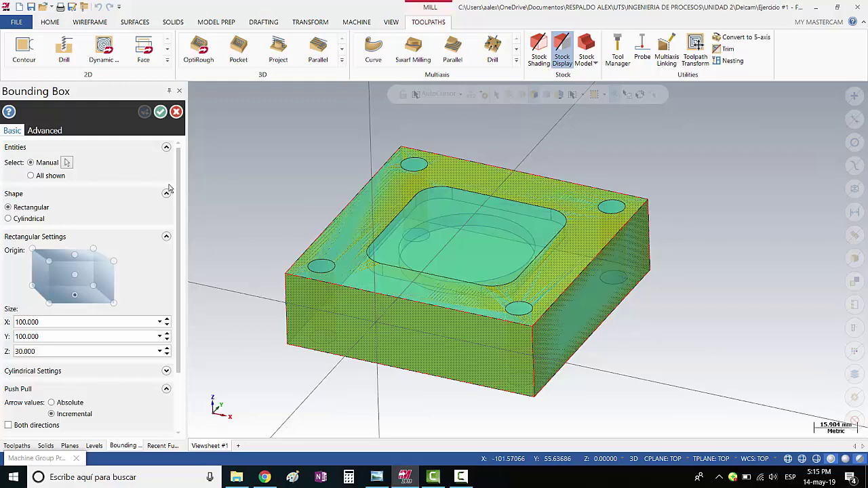
pyautogui.scroll(-2, 178, 239)
pyautogui.scroll(-1, 178, 238)
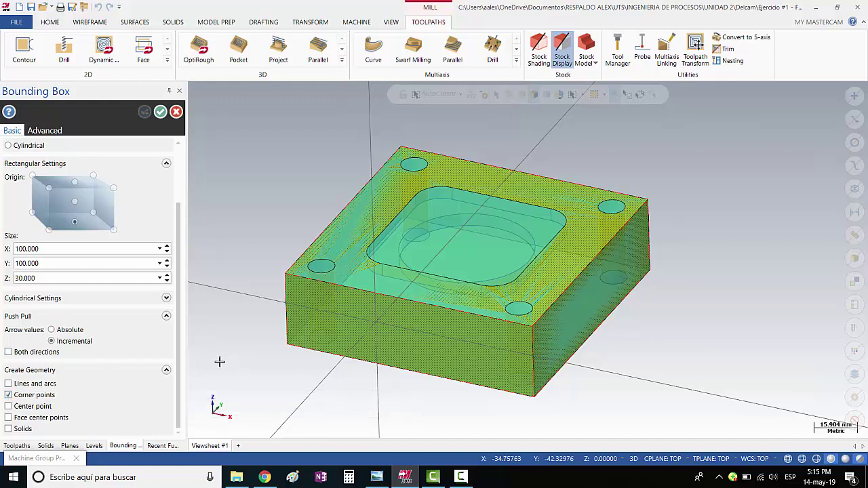
# - Check Corner points for the bounding box, then orbit around to inspect the 100×100×30 stock
pyautogui.click(8, 396)
pyautogui.click(8, 395)
pyautogui.scroll(1, 180, 319)
pyautogui.scroll(1, 180, 309)
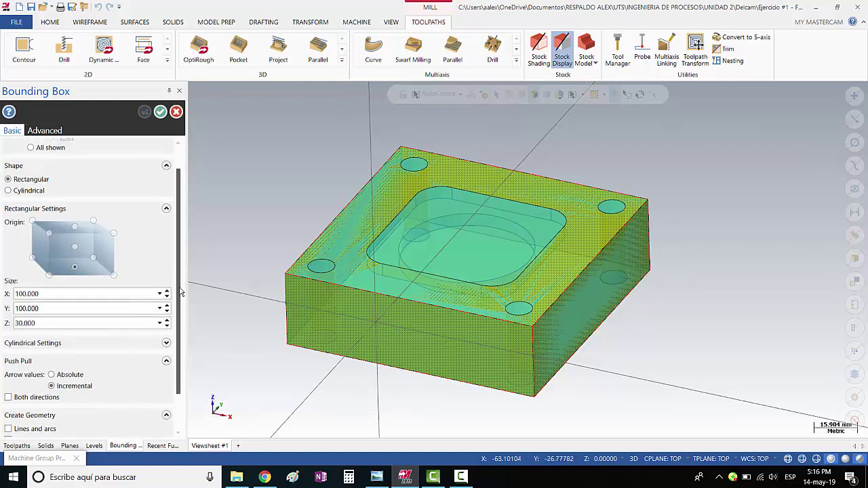
pyautogui.scroll(1, 182, 305)
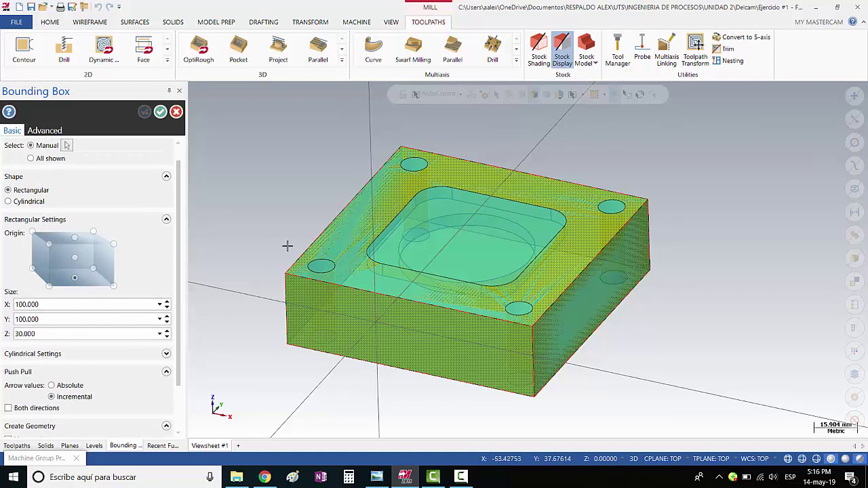
pyautogui.moveTo(472, 339); pyautogui.dragTo(420, 322, button='middle')
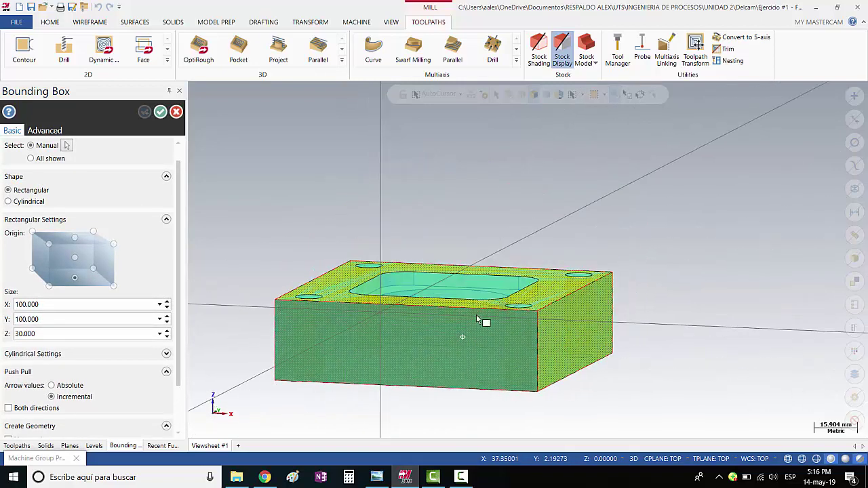
pyautogui.scroll(-2, 407, 319)
pyautogui.scroll(3, 403, 311)
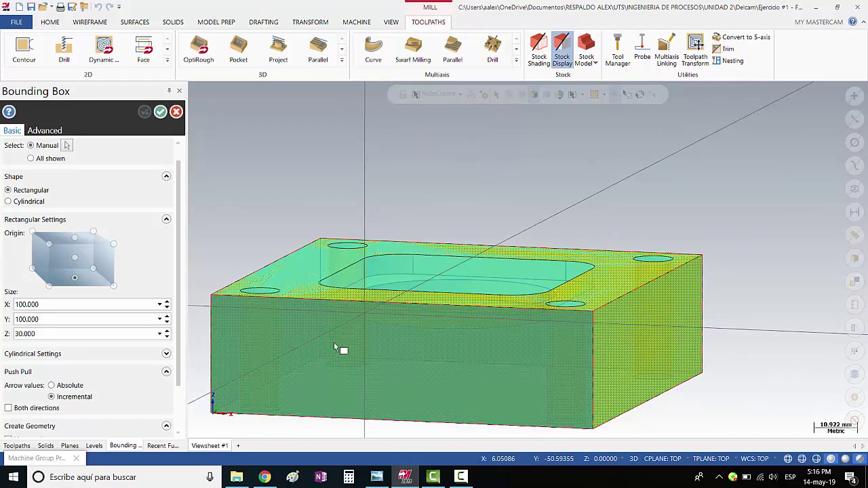
pyautogui.moveTo(334, 342)
pyautogui.mouseDown(button='middle')
pyautogui.moveTo(350, 345)
pyautogui.moveTo(325, 343)
pyautogui.mouseUp(button='middle')
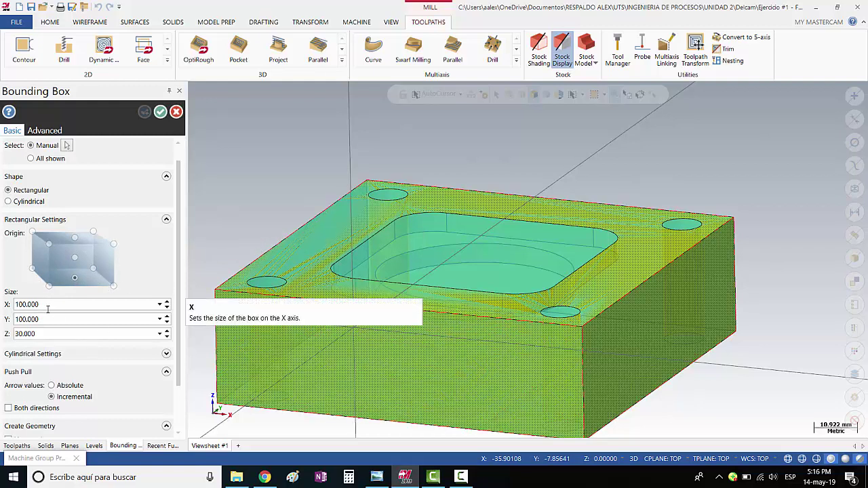
pyautogui.click(68, 304)
pyautogui.write('150')
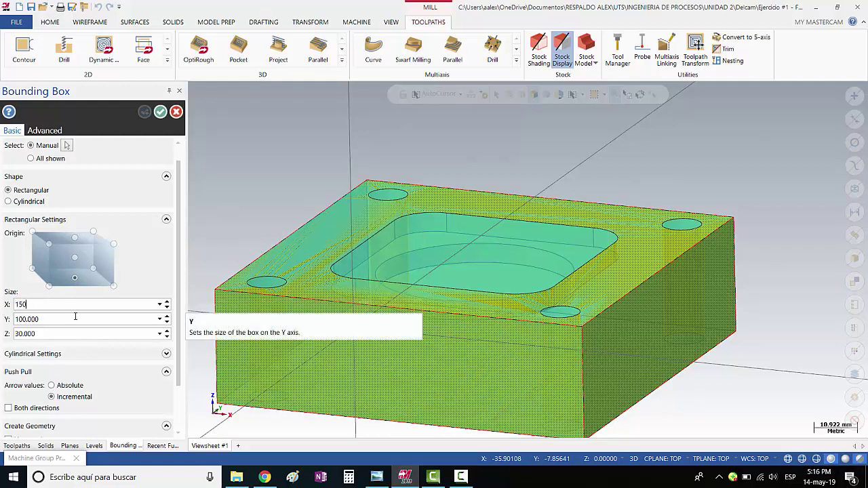
pyautogui.press('Return')
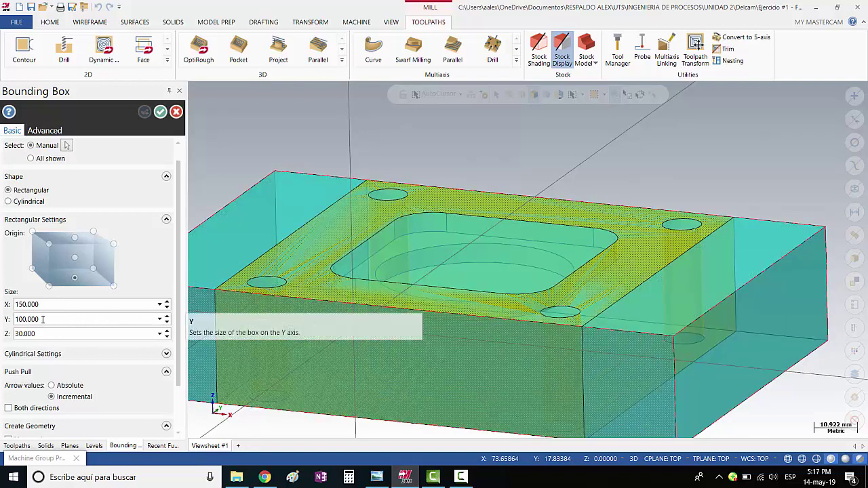
pyautogui.moveTo(42, 320); pyautogui.dragTo(8, 322)
pyautogui.write('150')
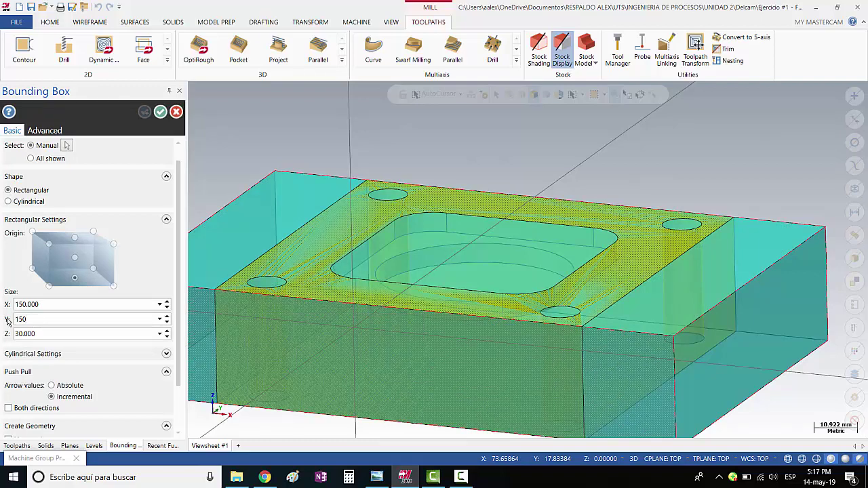
pyautogui.press('Return')
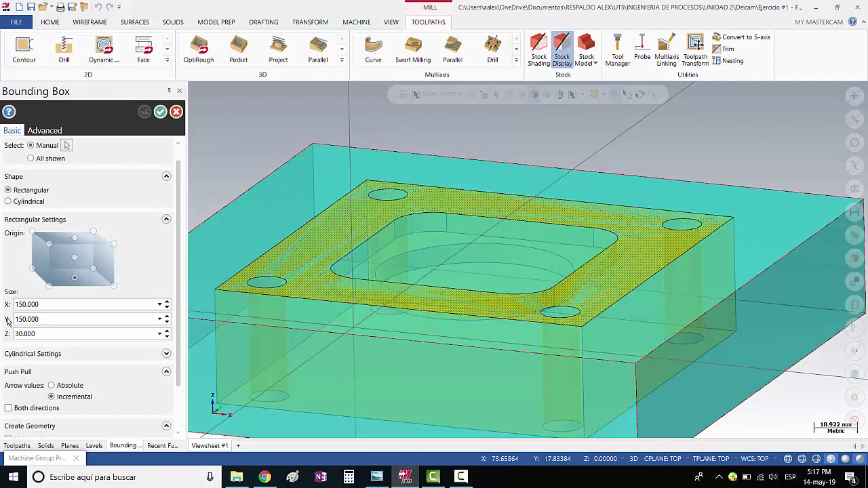
pyautogui.scroll(2, 508, 329)
pyautogui.scroll(2, 517, 325)
pyautogui.scroll(-2, 517, 326)
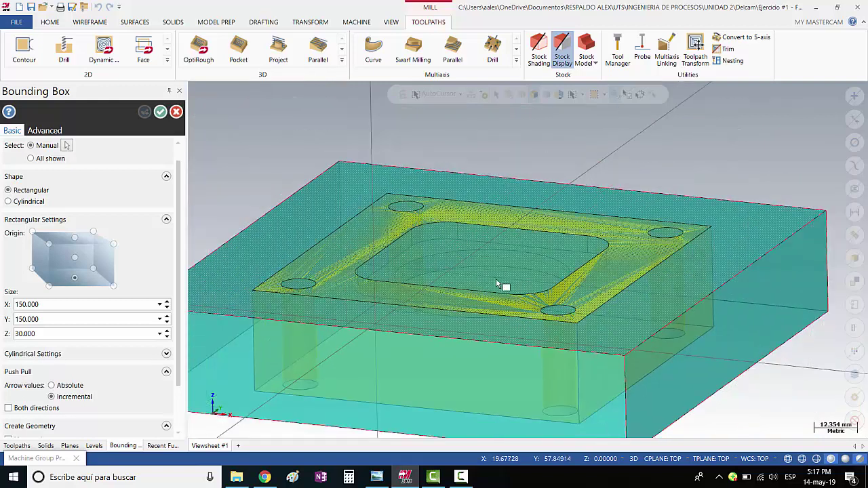
pyautogui.moveTo(70, 306); pyautogui.dragTo(13, 305)
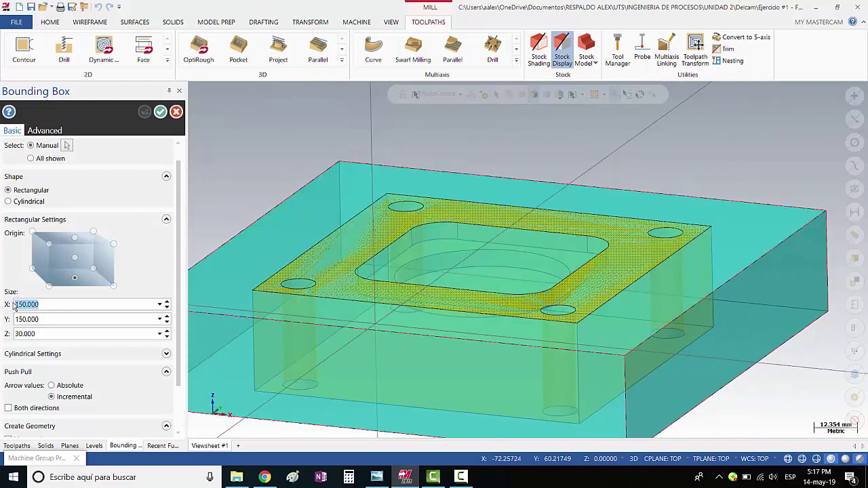
pyautogui.write('100')
pyautogui.press('Tab')
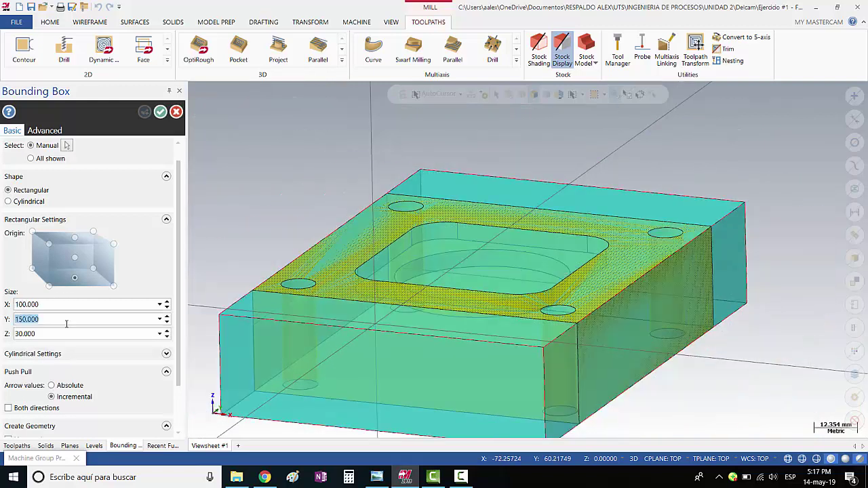
pyautogui.write('100')
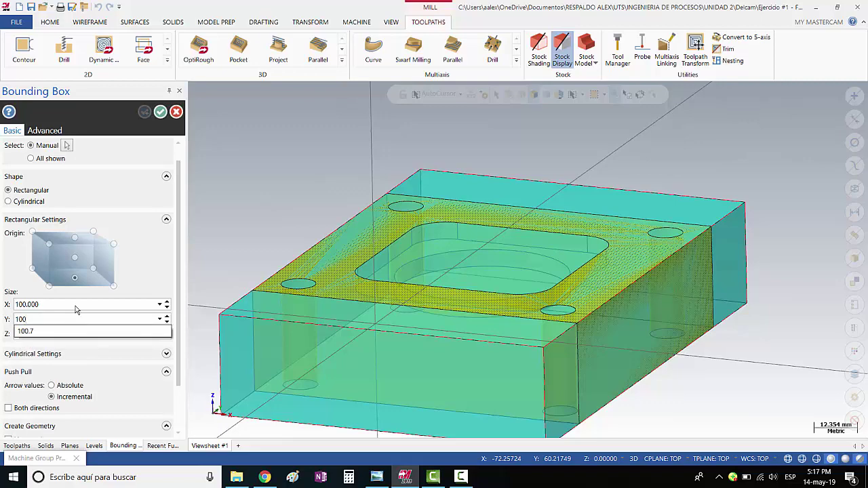
pyautogui.press('Escape')
pyautogui.press('Tab')
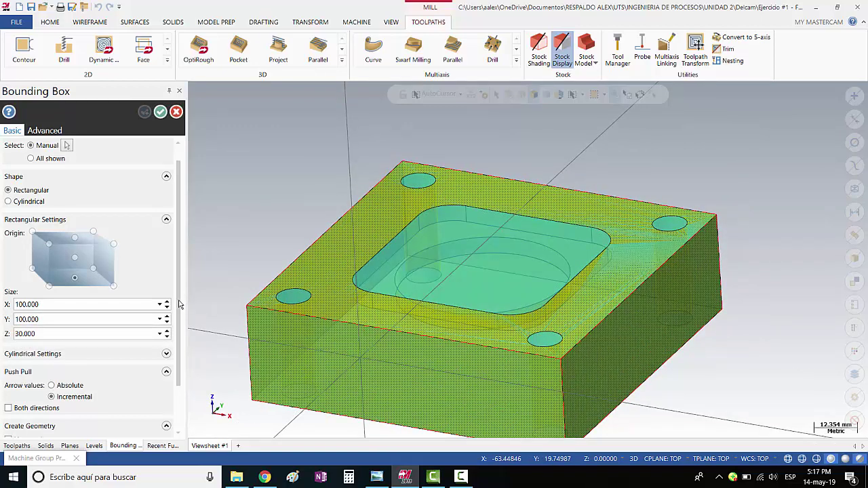
pyautogui.scroll(-2, 182, 302)
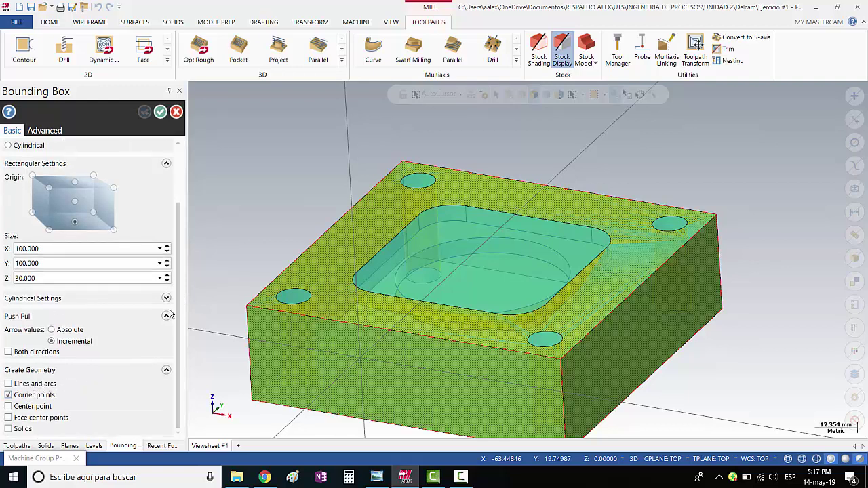
pyautogui.click(160, 112)
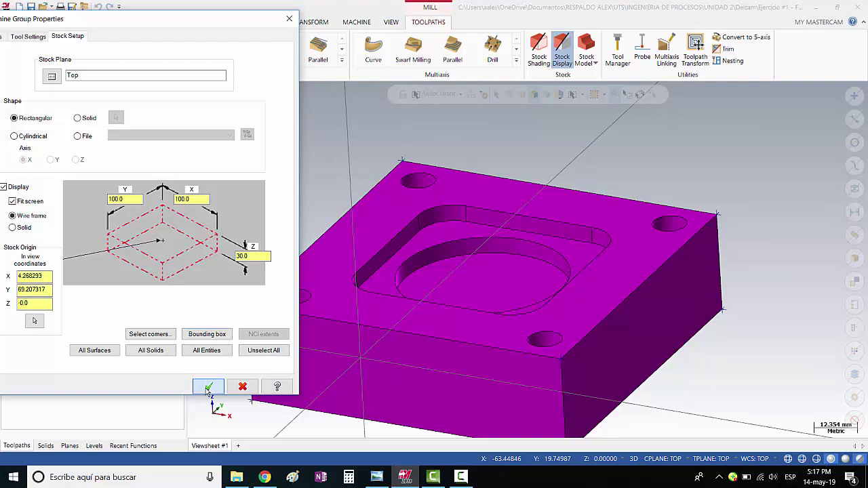
pyautogui.click(208, 386)
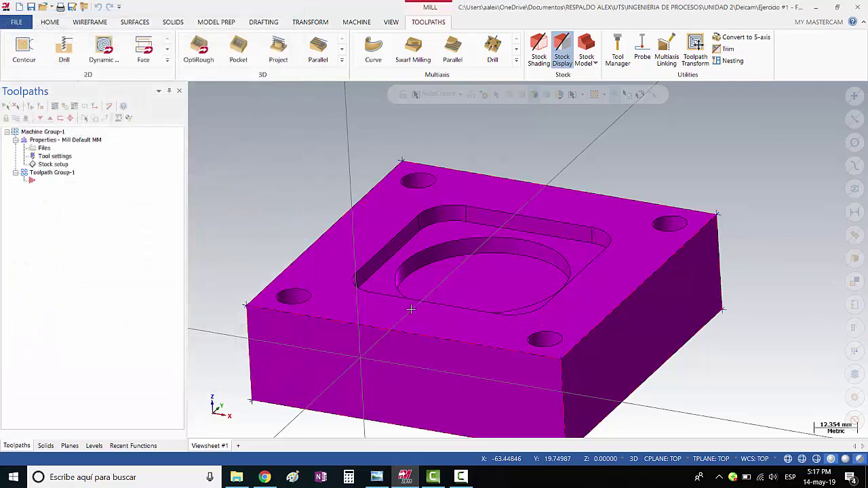
pyautogui.scroll(-2, 403, 313)
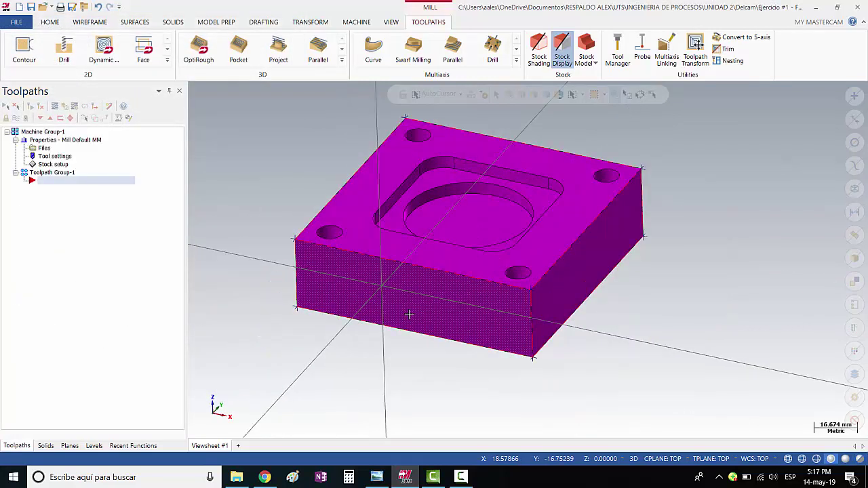
pyautogui.press('Down')
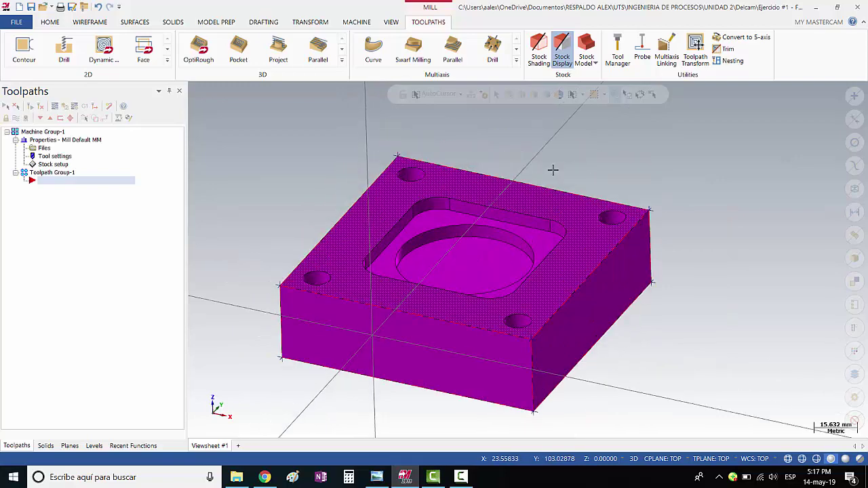
pyautogui.moveTo(617, 382)
pyautogui.mouseDown(button='middle')
pyautogui.moveTo(639, 339)
pyautogui.moveTo(603, 381)
pyautogui.mouseUp(button='middle')
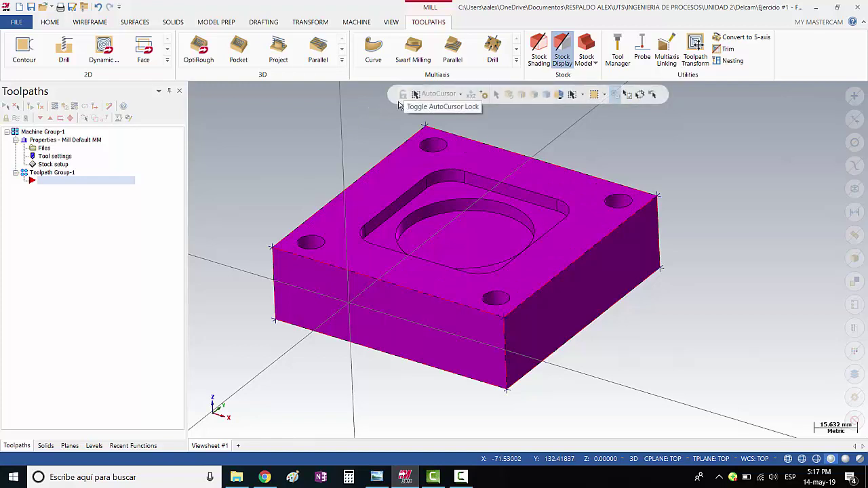
# - Move the solid block to the origin using its top-left corner as the base point
pyautogui.click(312, 22)
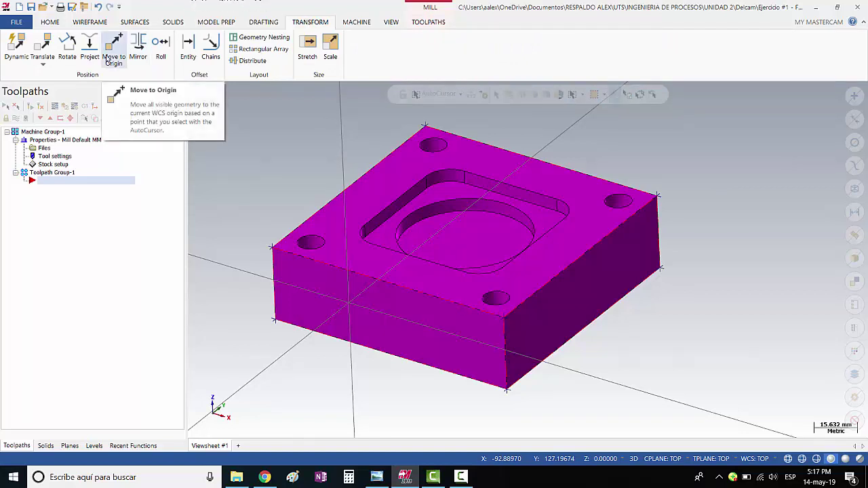
pyautogui.click(107, 60)
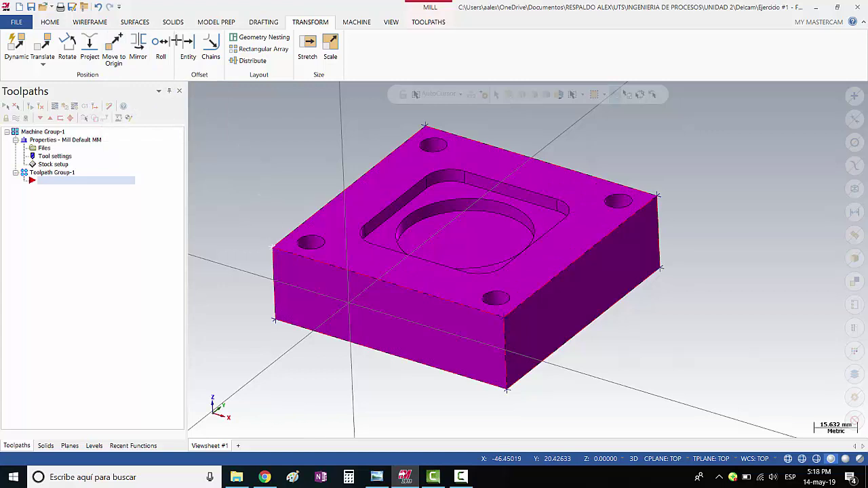
pyautogui.click(117, 54)
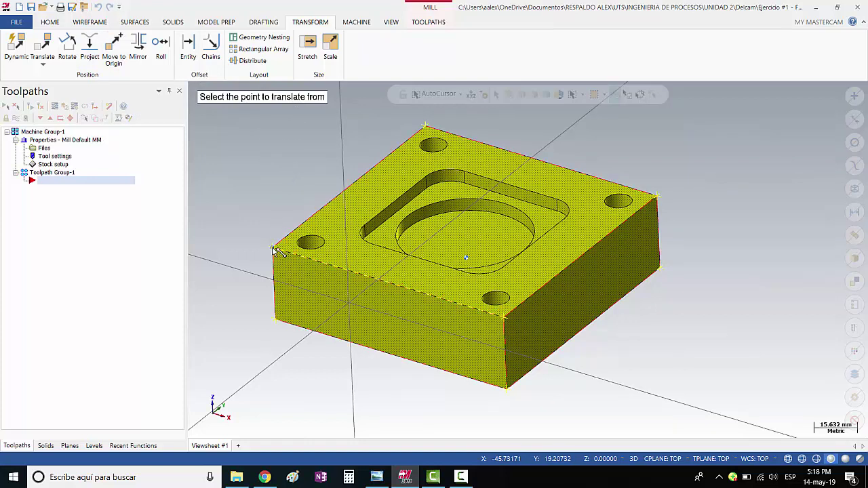
pyautogui.scroll(2, 285, 241)
pyautogui.scroll(2, 272, 224)
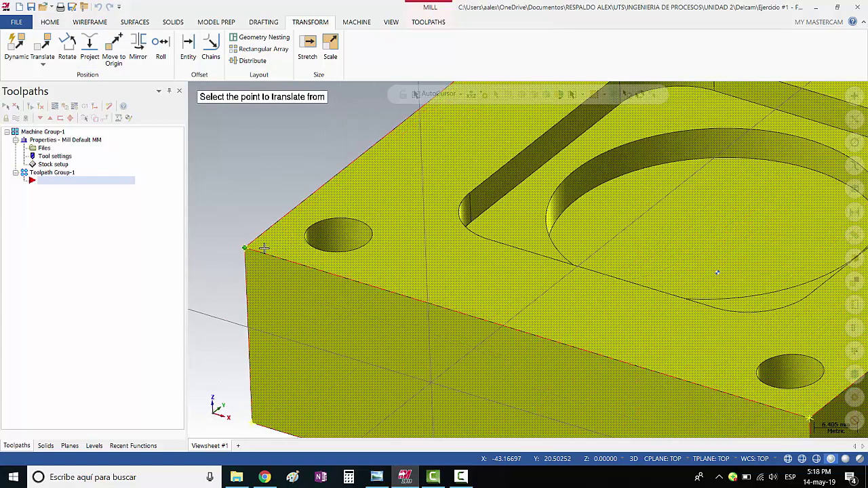
pyautogui.scroll(2, 248, 193)
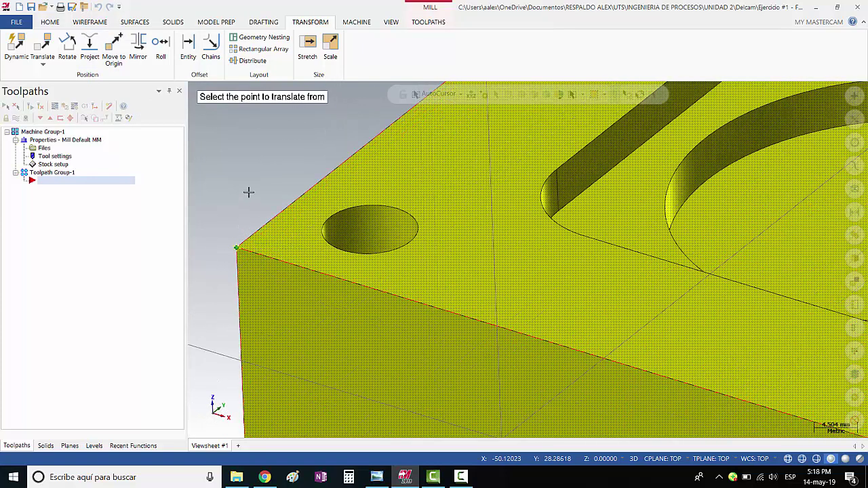
pyautogui.click(238, 248)
# - Zoom out and pan to center the moved block for review
pyautogui.scroll(-2, 535, 282)
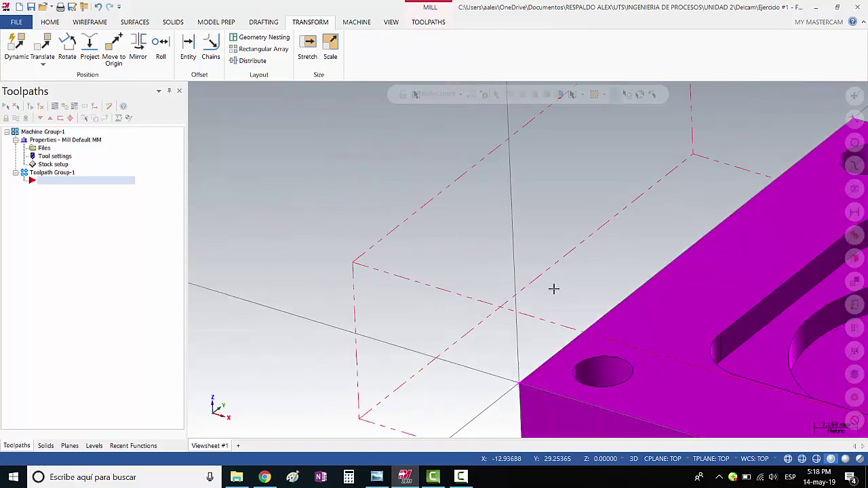
pyautogui.scroll(-2, 670, 314)
pyautogui.press('Left')
pyautogui.press('Left')
pyautogui.press('Left')
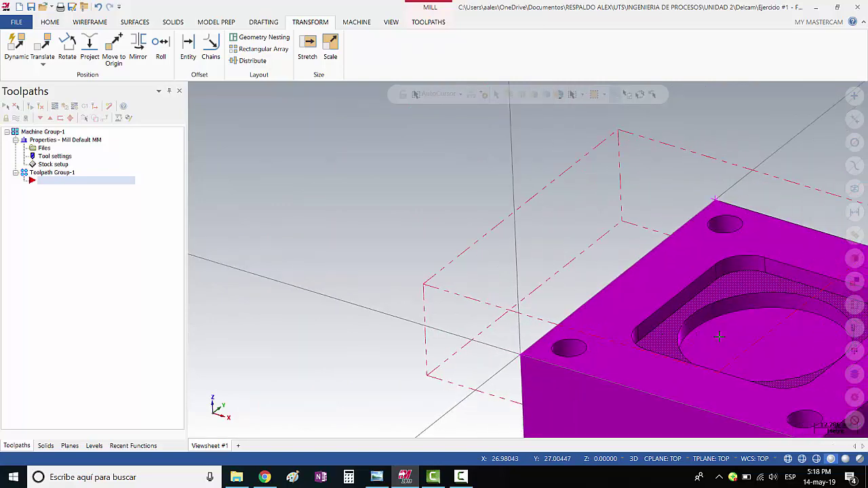
pyautogui.press('Up')
pyautogui.press('Up')
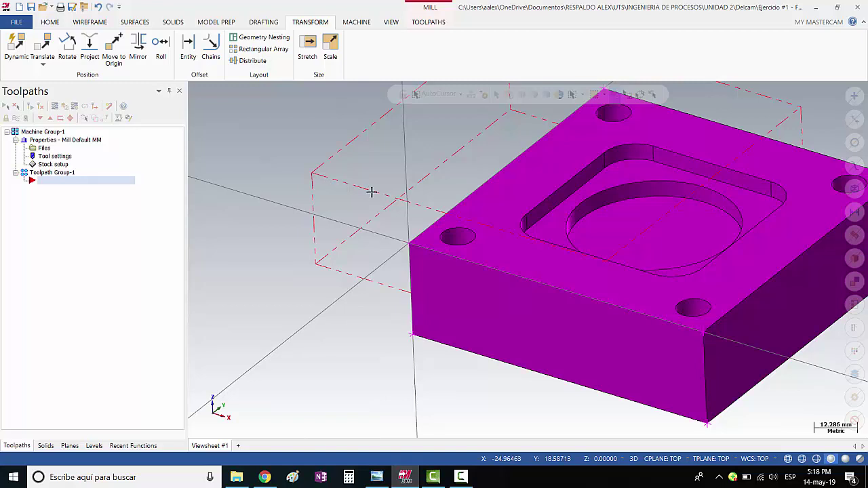
pyautogui.press('Left')
pyautogui.press('Left')
pyautogui.press('Left')
pyautogui.press('Left')
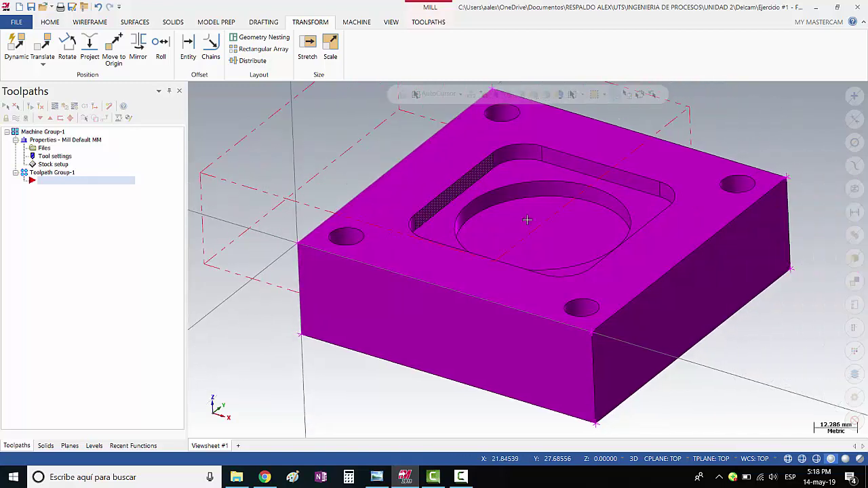
pyautogui.press('Left')
pyautogui.press('Left')
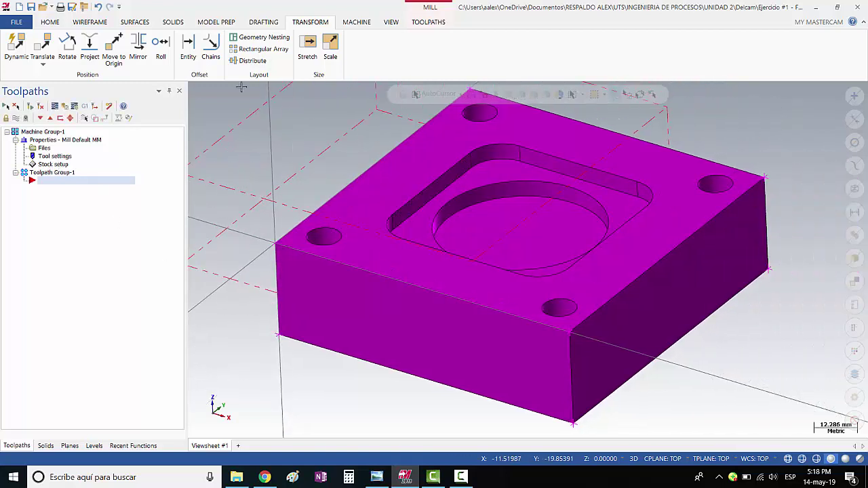
# - Refit the stock to all entities so it matches the moved block, origin X 50, Y 50
pyautogui.click(51, 165)
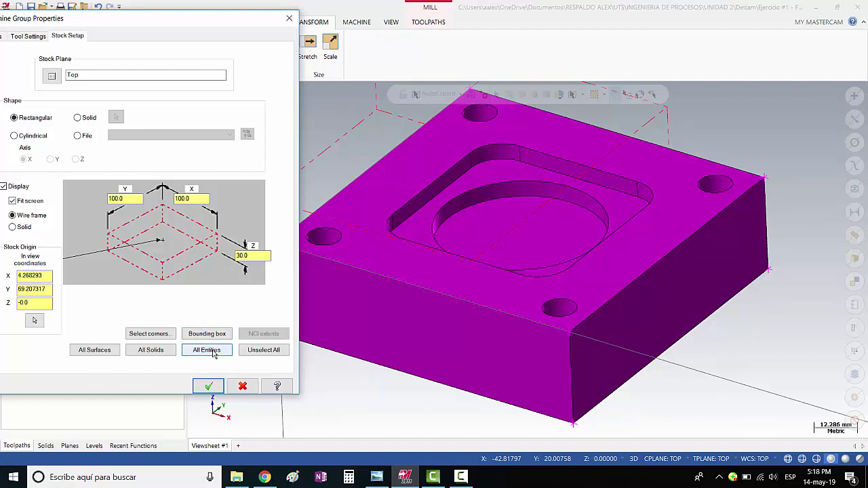
pyautogui.click(214, 354)
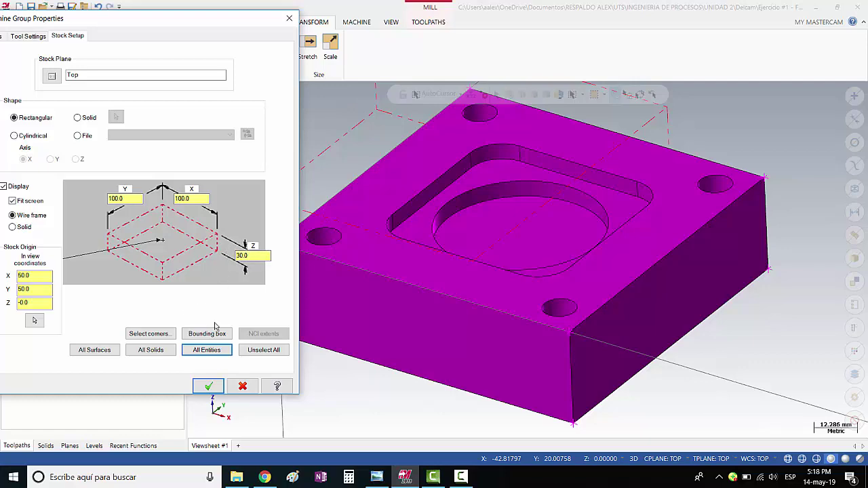
pyautogui.click(203, 350)
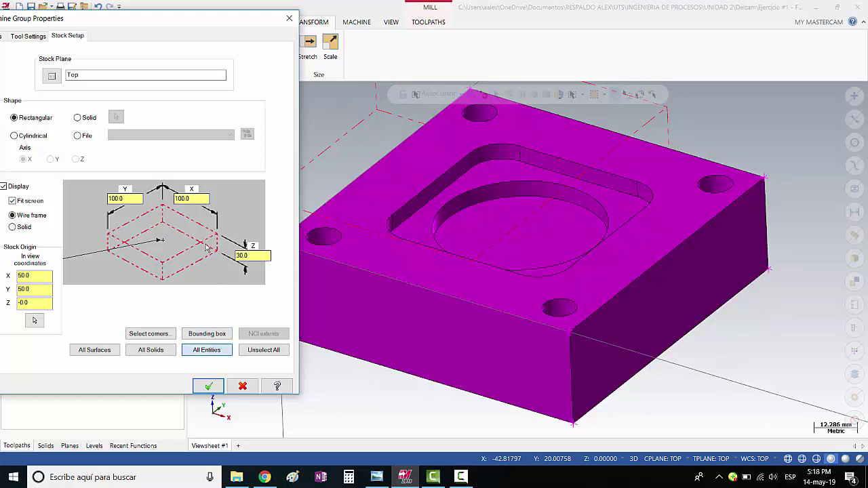
pyautogui.click(210, 387)
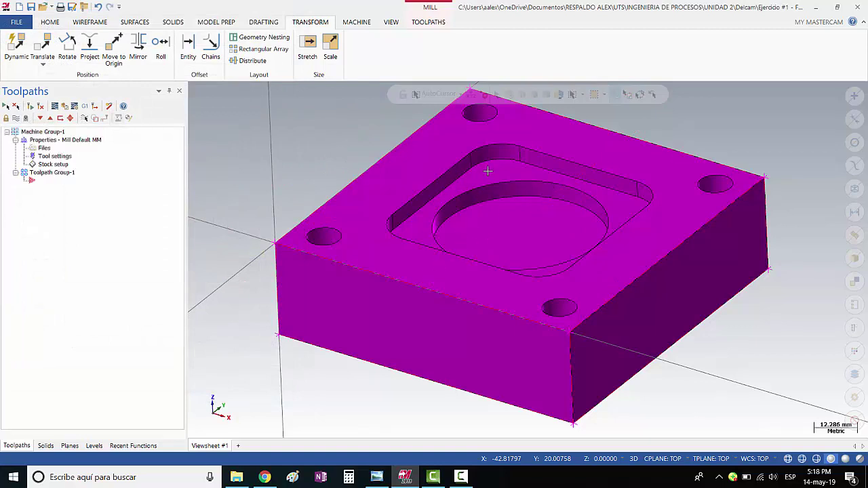
pyautogui.scroll(2, 488, 171)
pyautogui.scroll(-3, 494, 171)
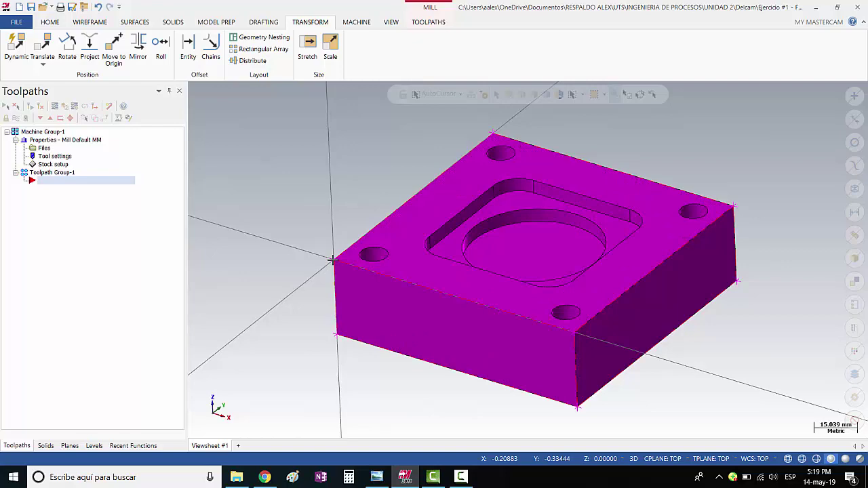
pyautogui.moveTo(481, 303); pyautogui.dragTo(526, 305, button='middle')
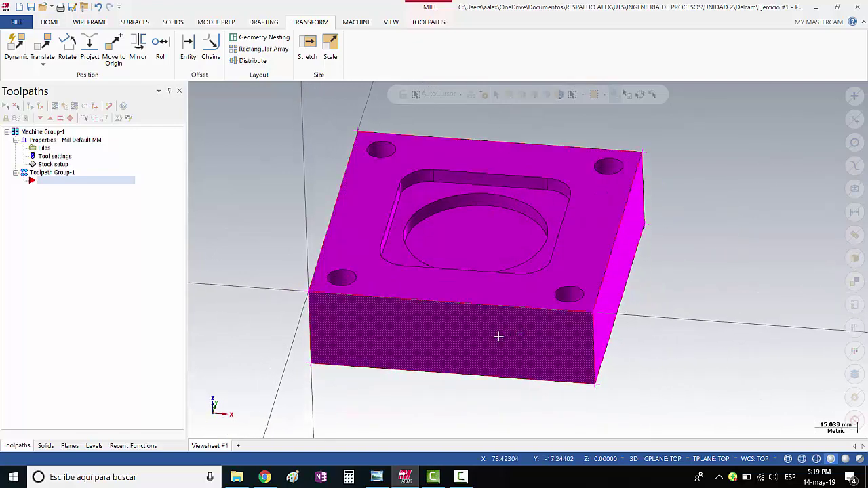
pyautogui.moveTo(498, 335)
pyautogui.mouseDown(button='middle')
pyautogui.moveTo(487, 305)
pyautogui.moveTo(498, 333)
pyautogui.mouseUp(button='middle')
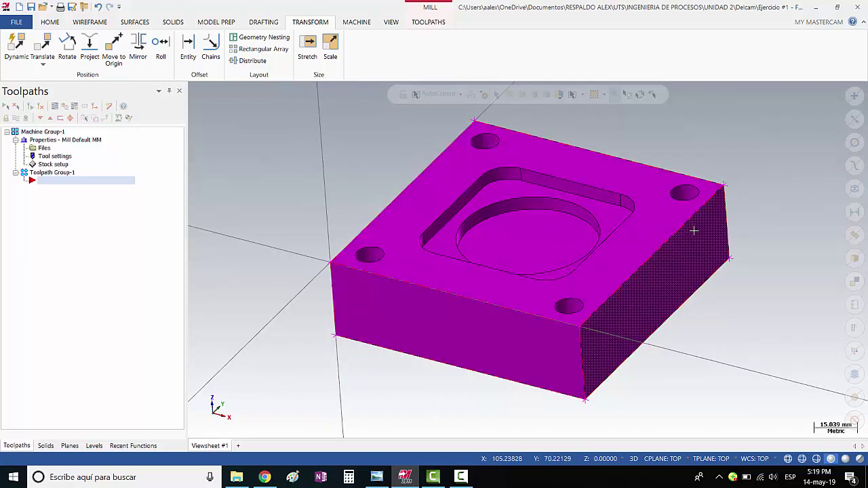
pyautogui.press('Left')
pyautogui.press('Down')
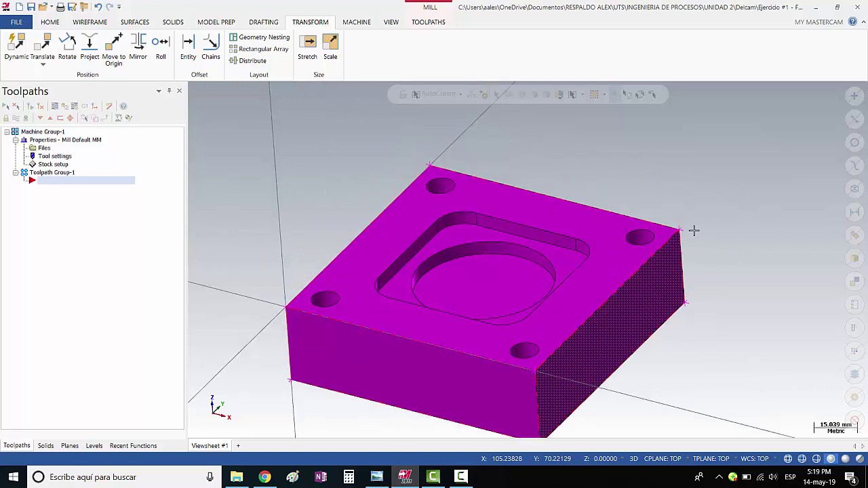